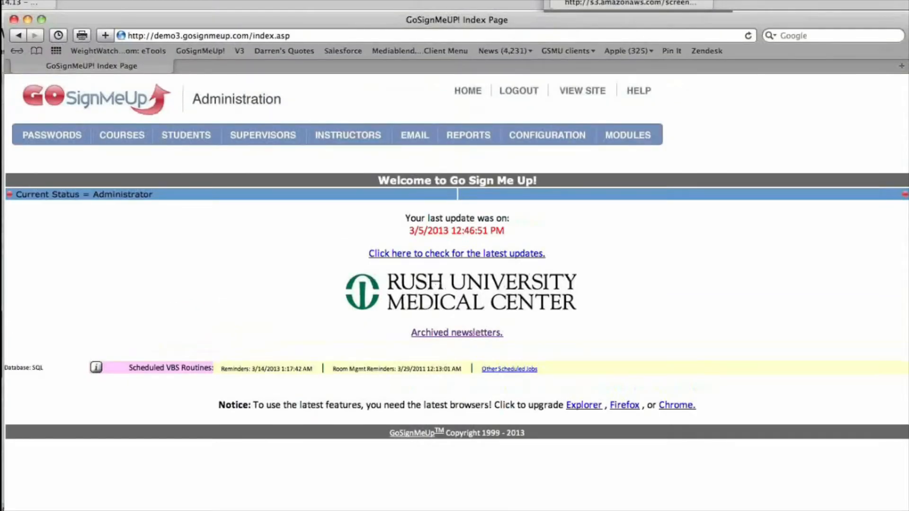
- Switch to the browser window with the guide "How Do I Create and Apply a Coupon" and look through its instructions
key("super+grave")
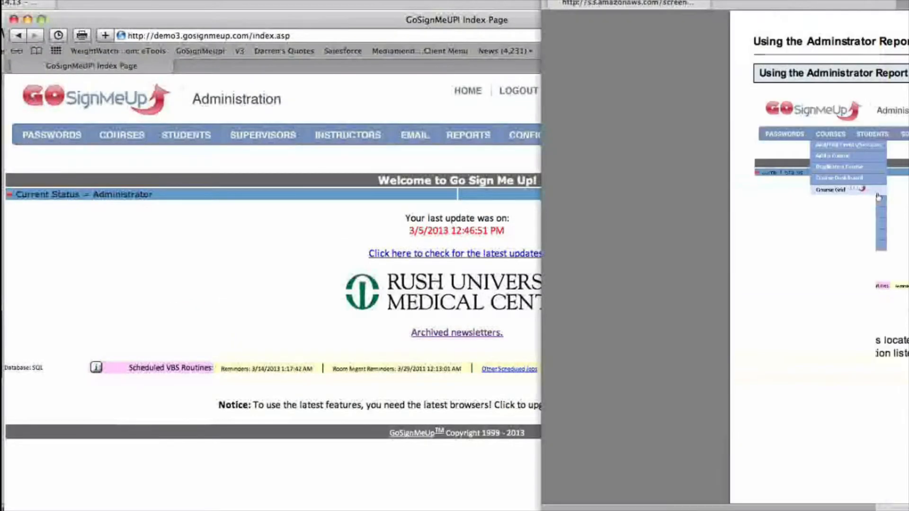
left_click_drag(651, 0, 633, 0)
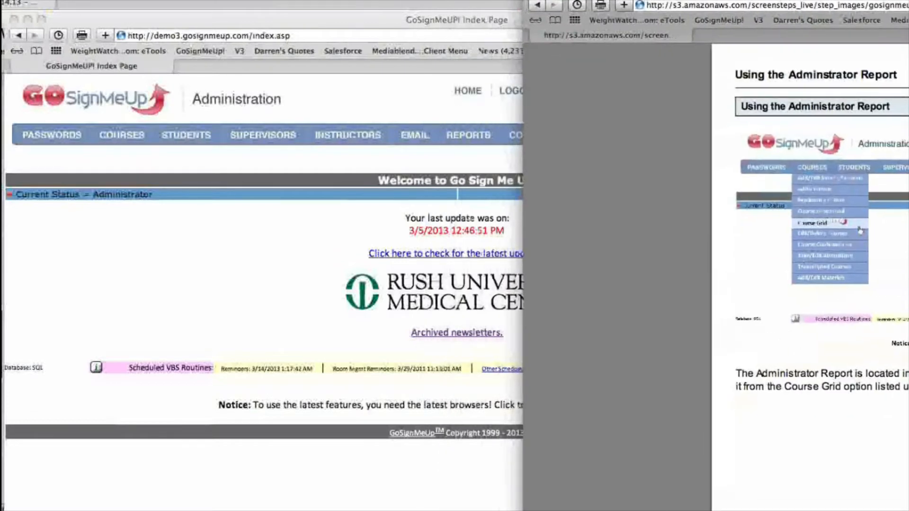
key("super+grave")
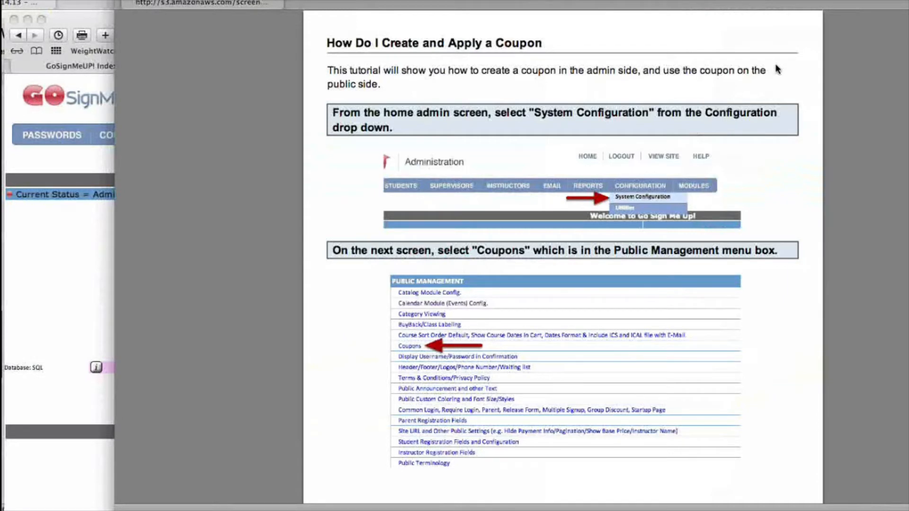
mouse_move(486, 423)
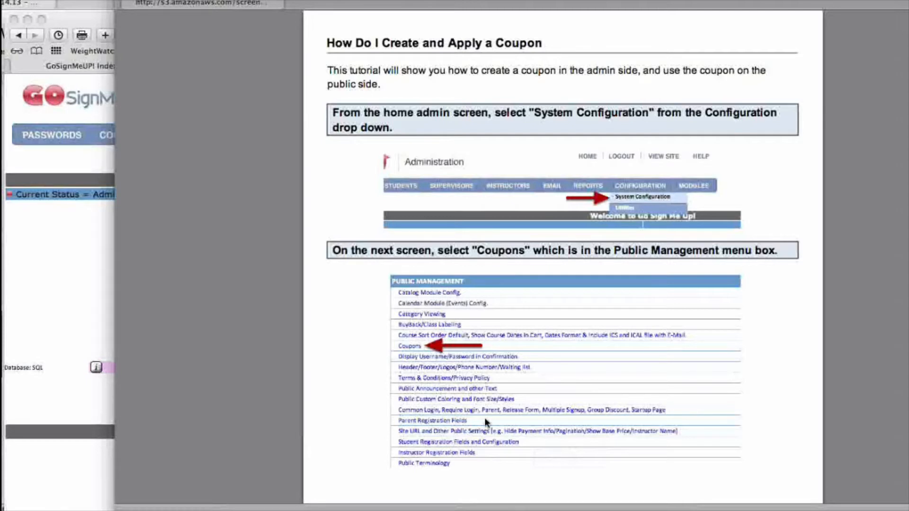
left_click(88, 109)
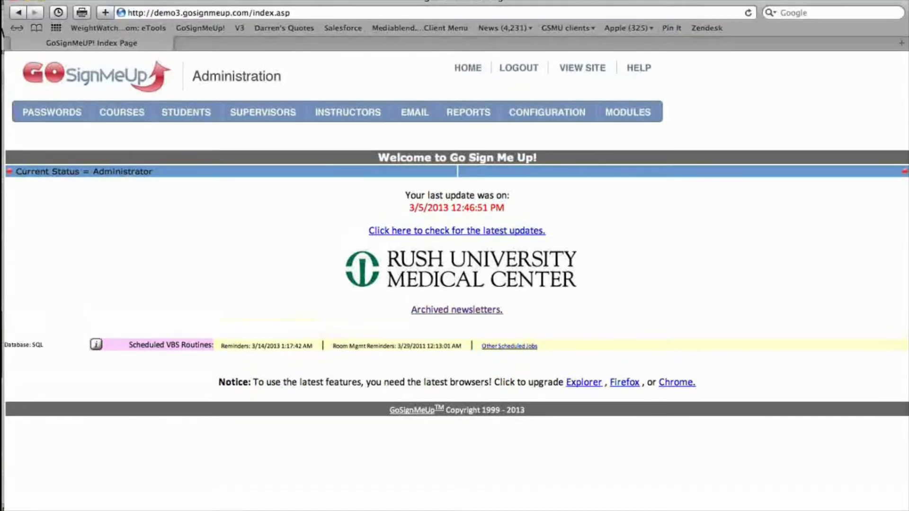
left_click_drag(525, 2, 402, 1)
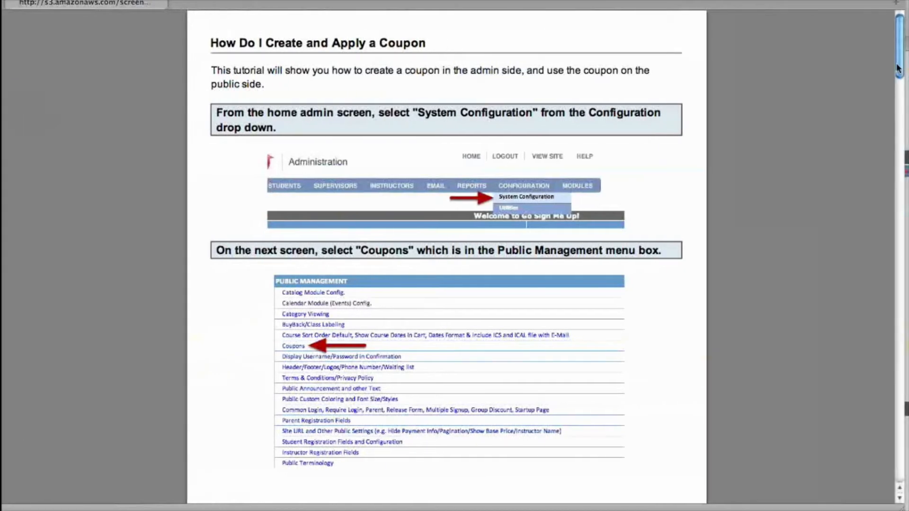
left_click_drag(899, 66, 848, 367)
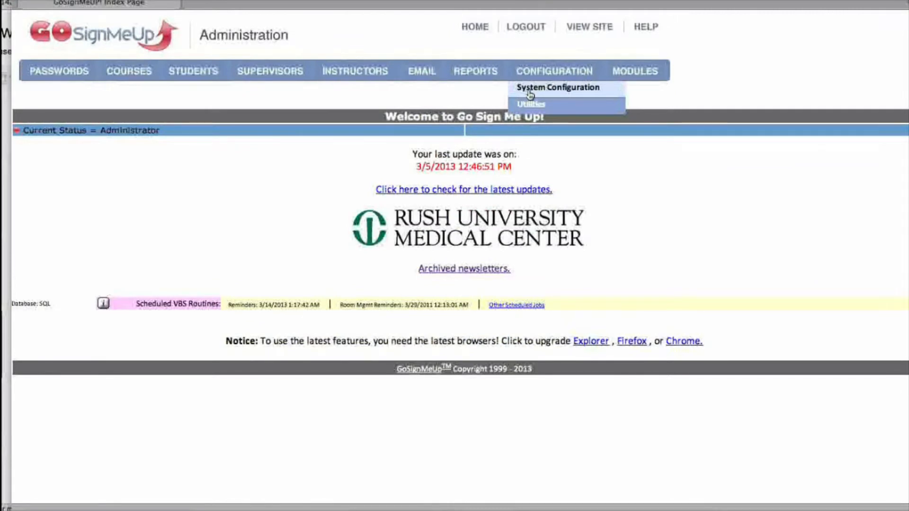
- Open the form for adding a new coupon from the Coupons listing in System Configuration
left_click(529, 90)
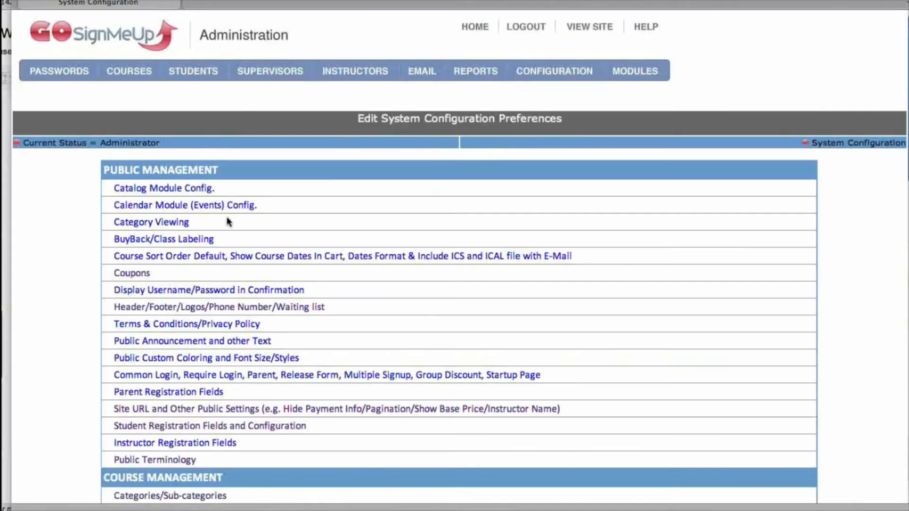
left_click(136, 274)
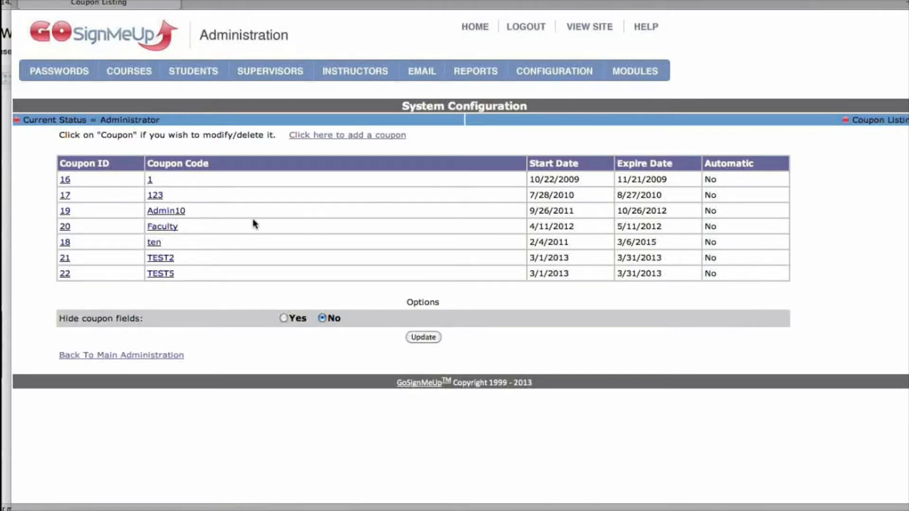
left_click(362, 136)
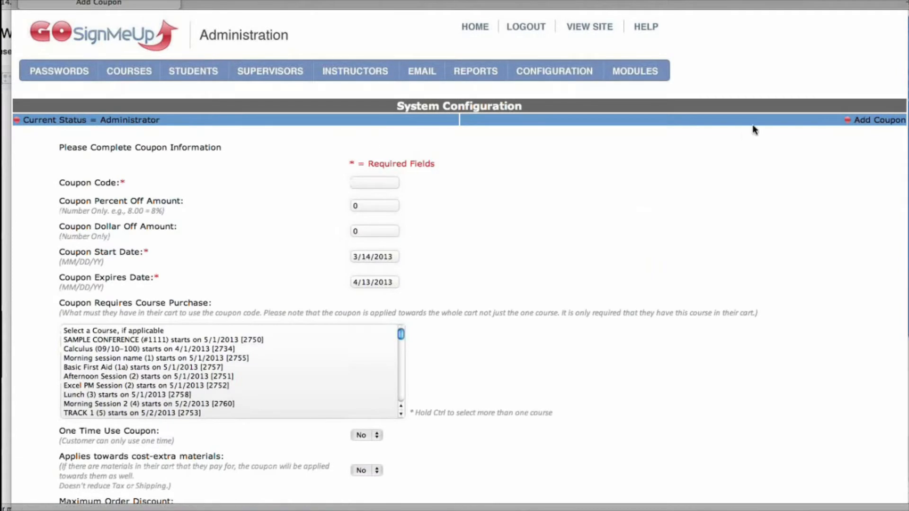
key("super+Left")
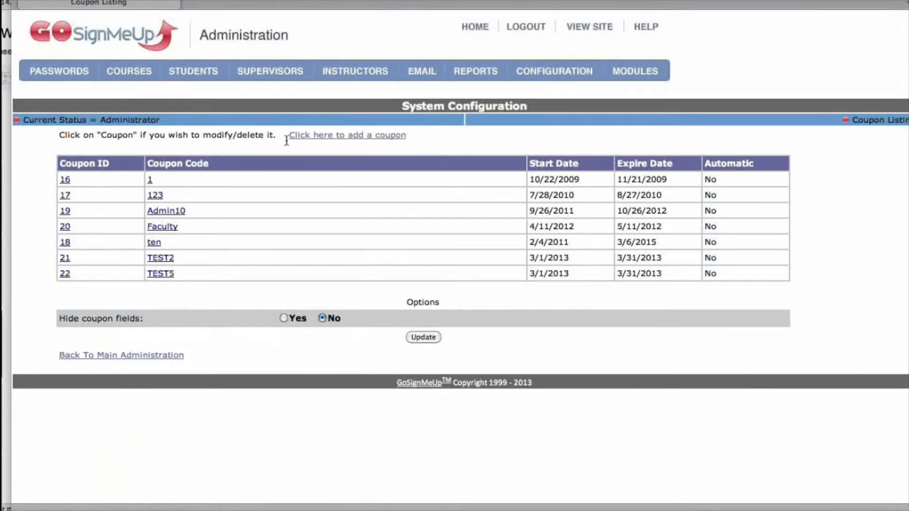
left_click(348, 137)
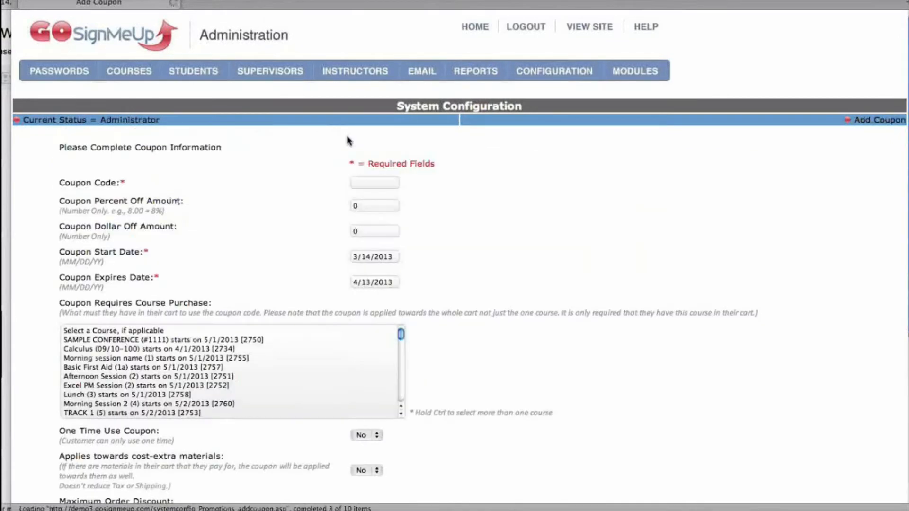
mouse_move(355, 71)
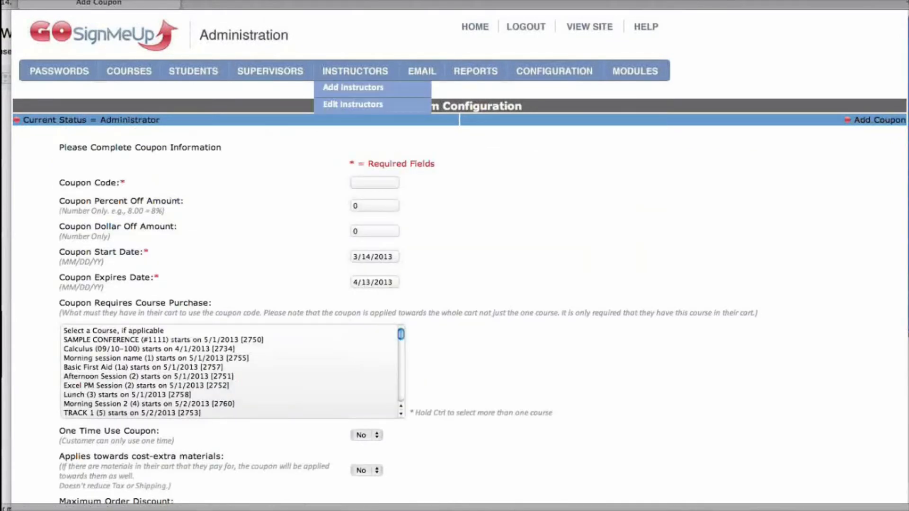
left_click_drag(303, 2, 419, 2)
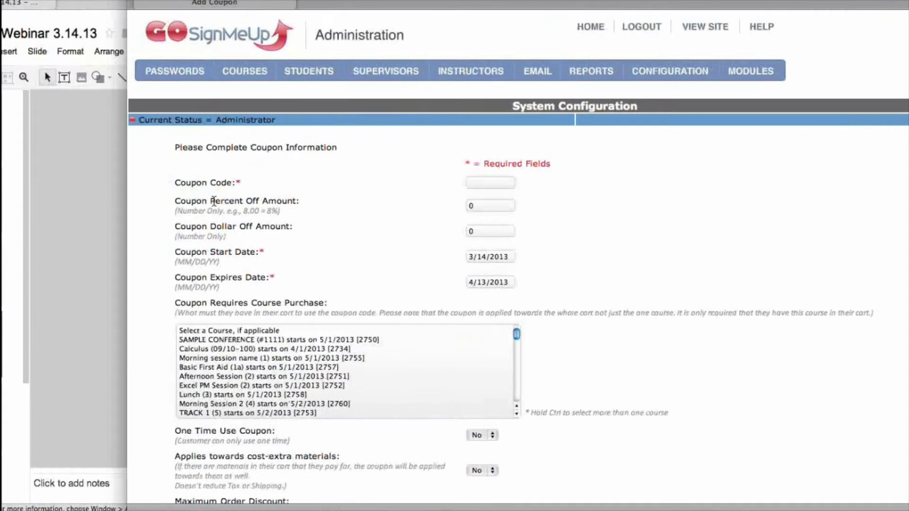
- Enter a first name as the coupon code and leave the Coupon Percent Off Amount blank
left_click(483, 183)
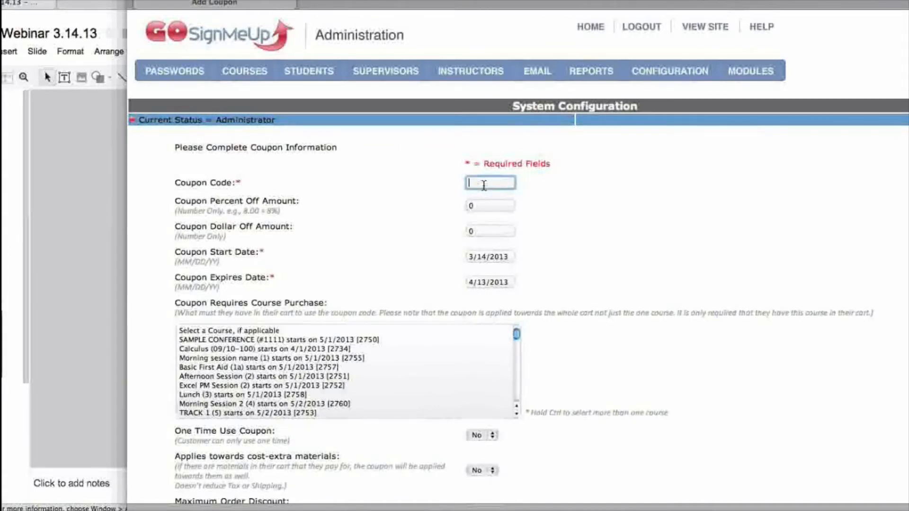
type("Tang")
left_click(468, 206)
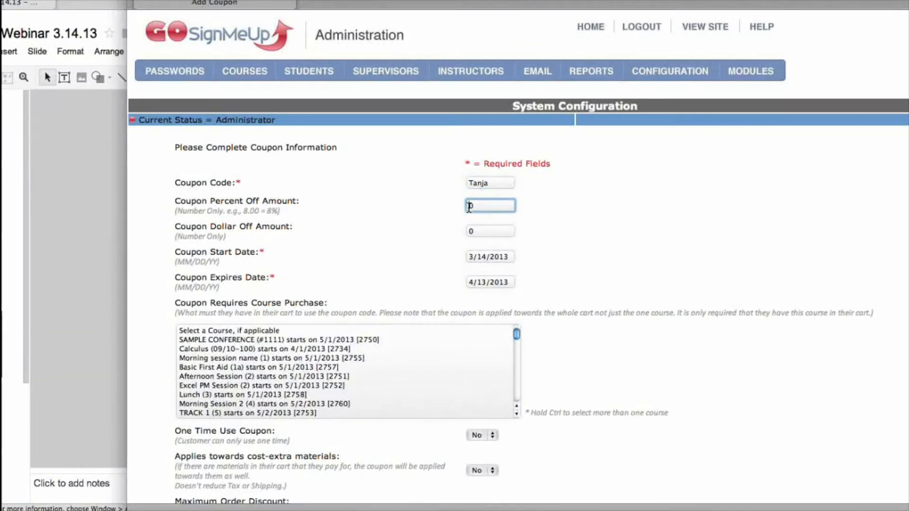
type("10")
left_click_drag(496, 206, 460, 207)
key("BackSpace")
- Set the Coupon Dollar Off Amount to 10
left_click(470, 232)
type("10")
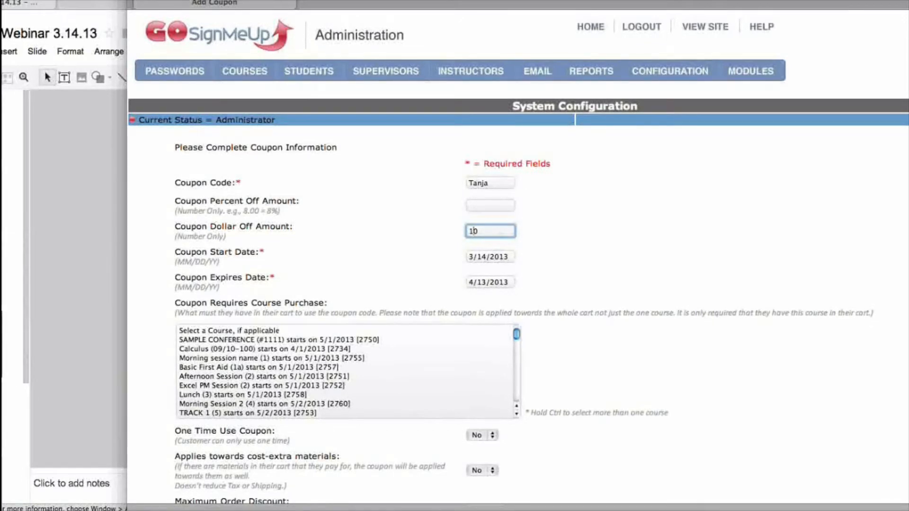
left_click_drag(568, 2, 506, 3)
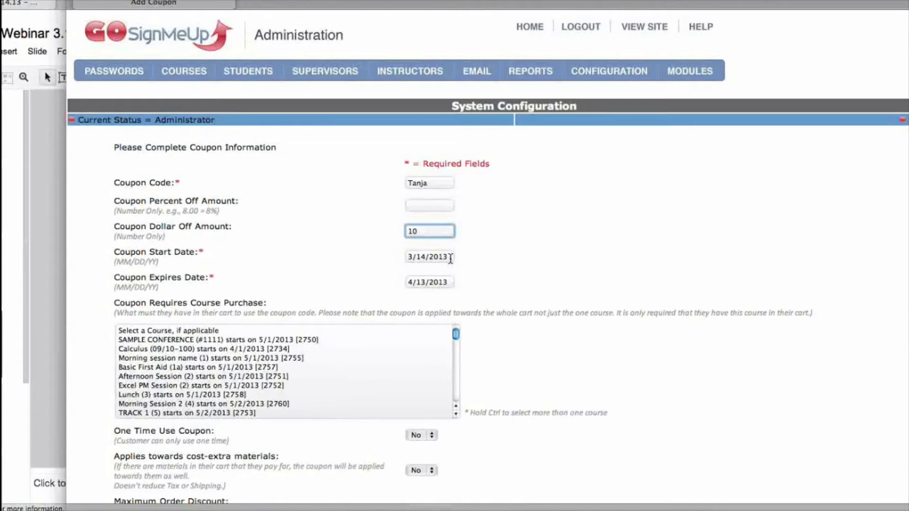
- Re-enter the year in the coupon's expiry date so the date reads 4/13/2013
left_click(449, 283)
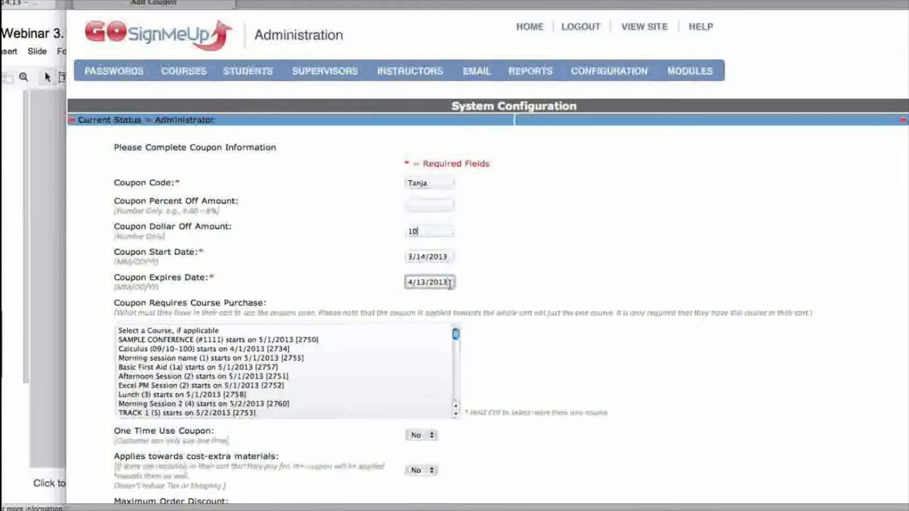
key("BackSpace")
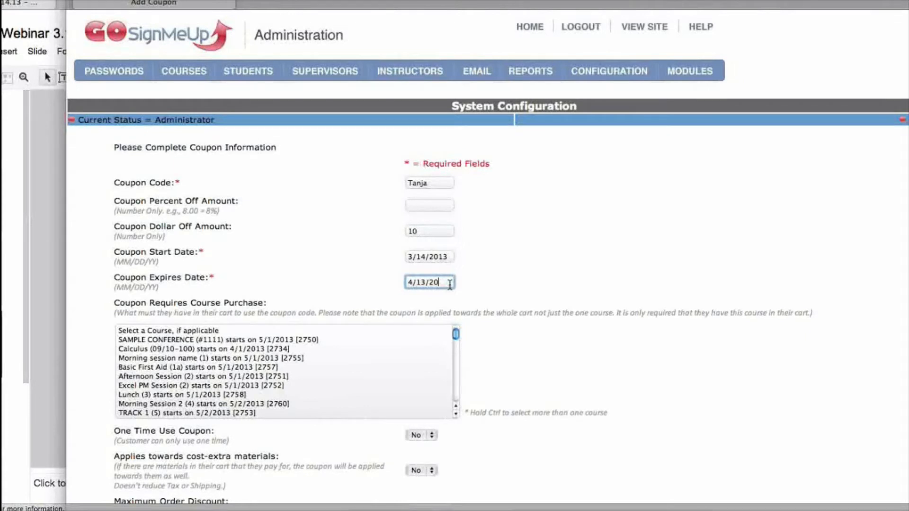
type("30")
key("BackSpace")
key("BackSpace")
type("13")
left_click_drag(520, 2, 512, 3)
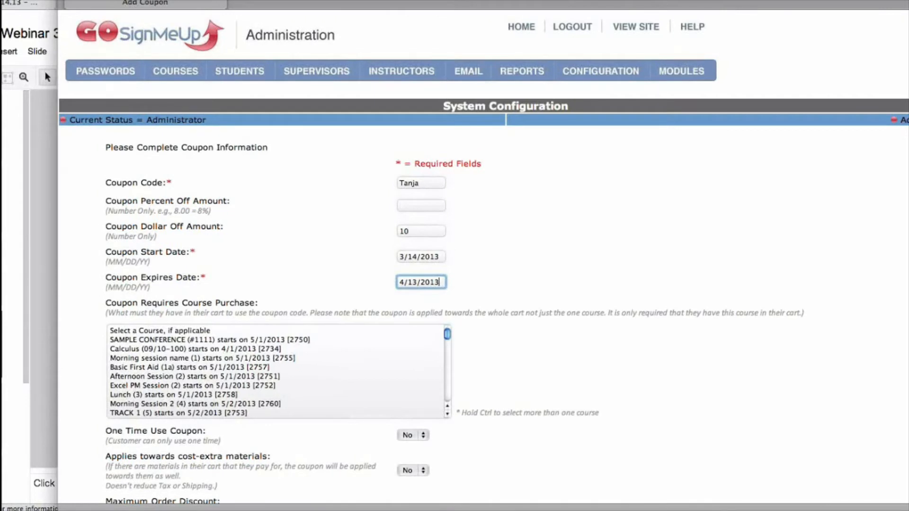
left_click_drag(512, 3, 500, 3)
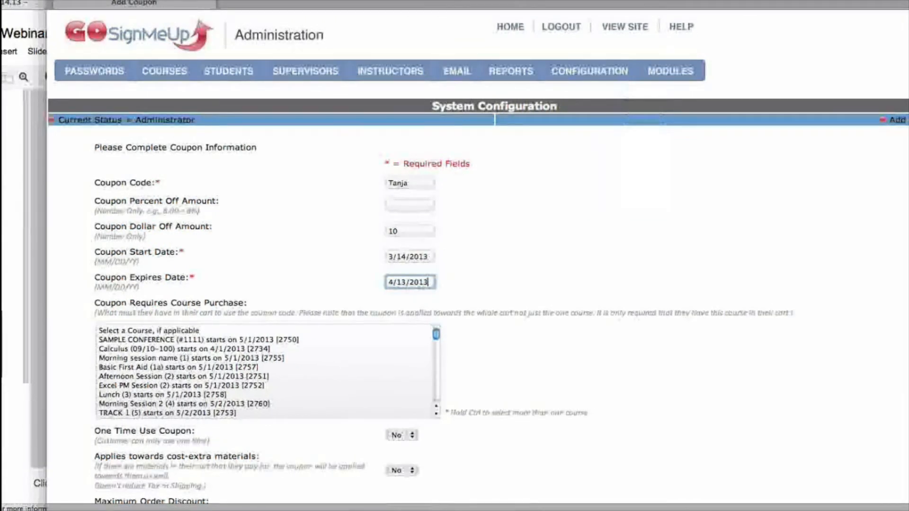
left_click_drag(500, 3, 499, 3)
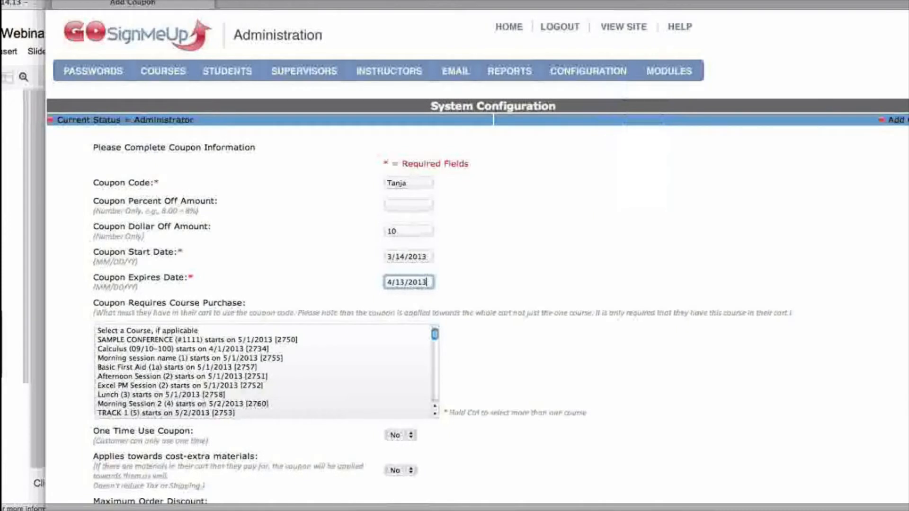
left_click_drag(500, 3, 481, 3)
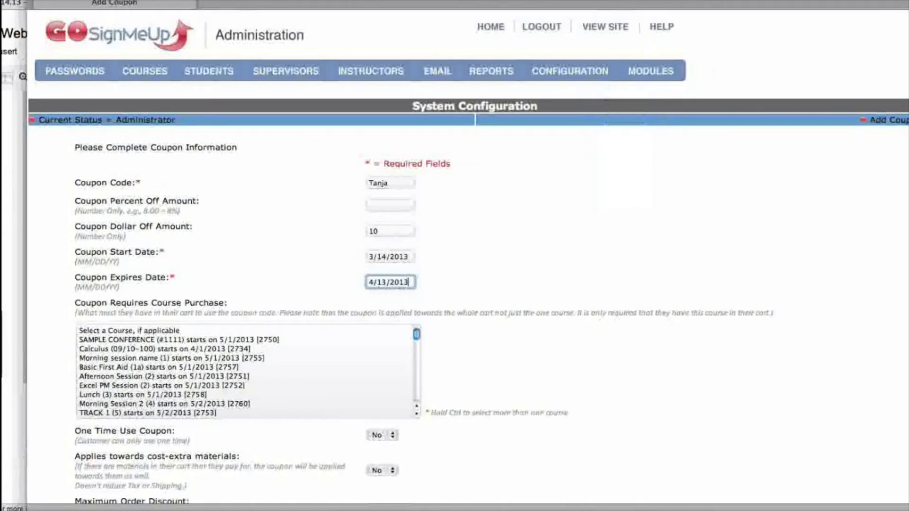
- Try Calculus, Basic First Aid, Excel PM Session and Morning Session 2 as required courses, and reset the choice to "Select a Course, if applicable"
scroll(468, 265, "down", 1)
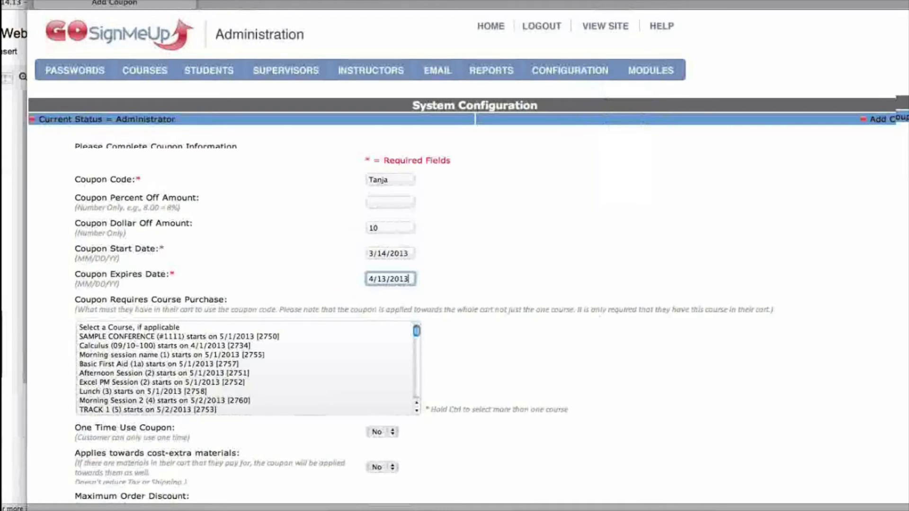
scroll(296, 266, "down", 4)
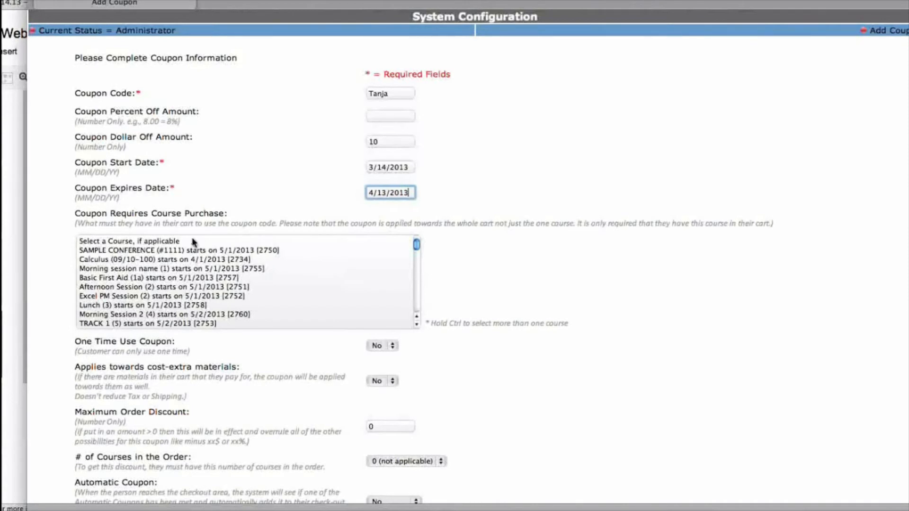
left_click(161, 261)
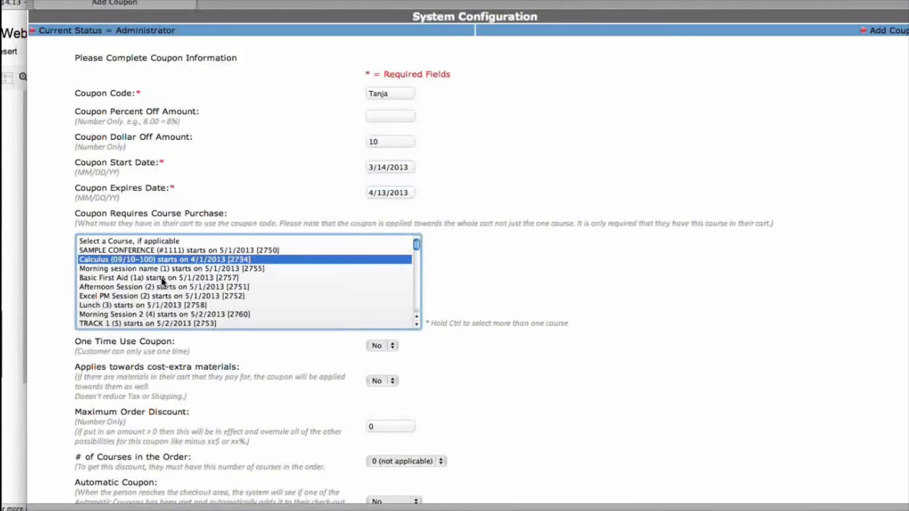
left_click(161, 279, "ctrl")
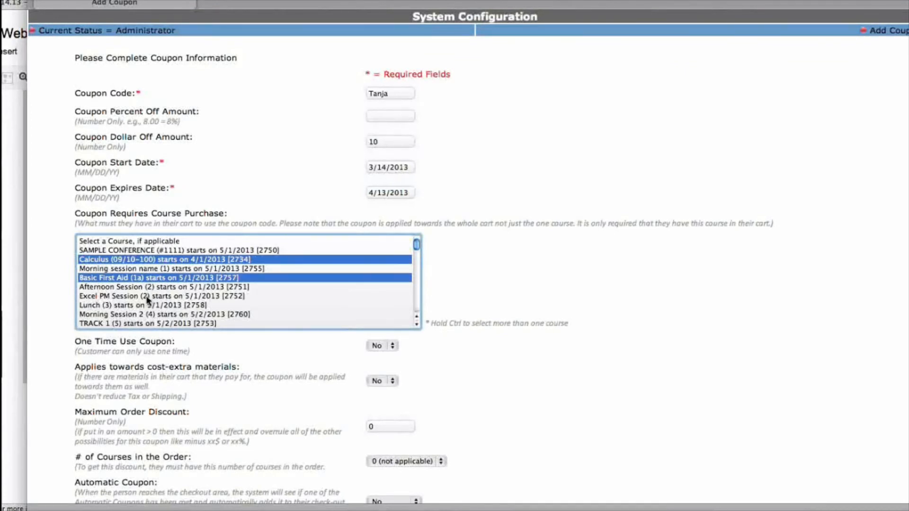
left_click(149, 297, "ctrl")
left_click(142, 314, "ctrl")
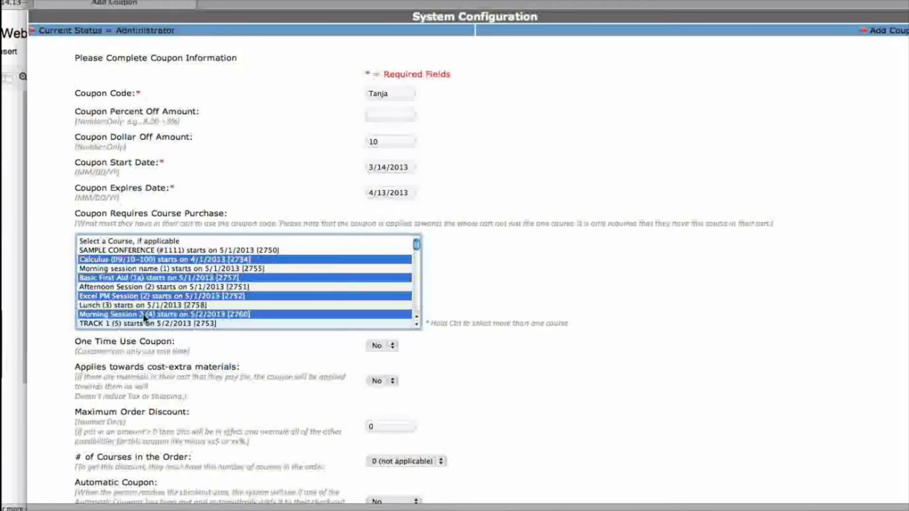
left_click(138, 241)
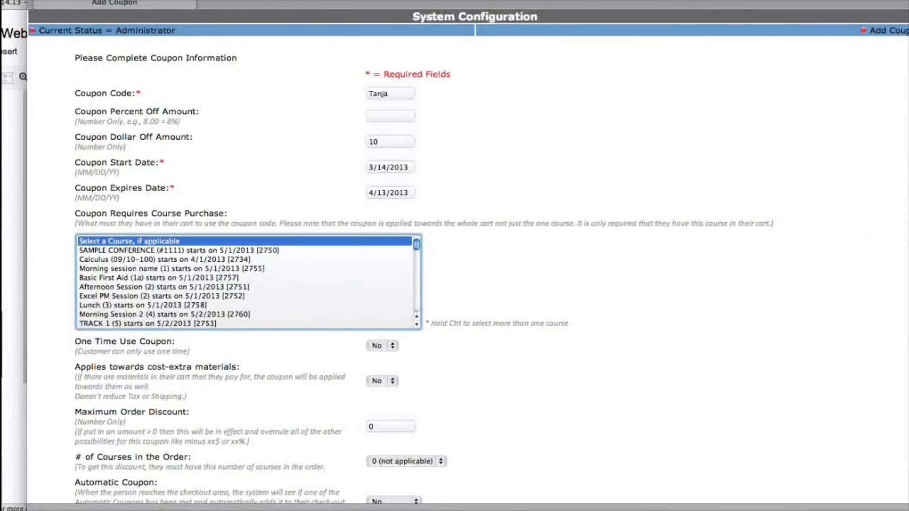
- Look at the choices for One Time Use Coupon and leave it at No
scroll(344, 208, "down", 5)
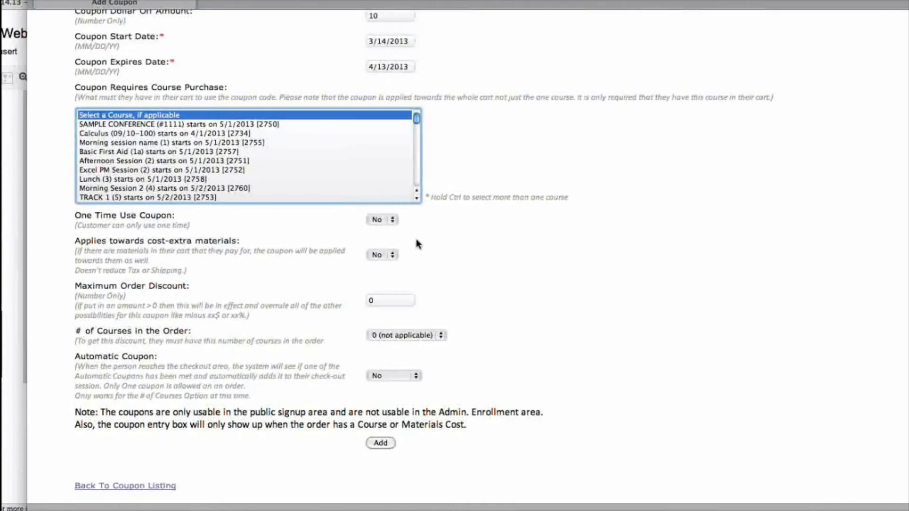
left_click(393, 220)
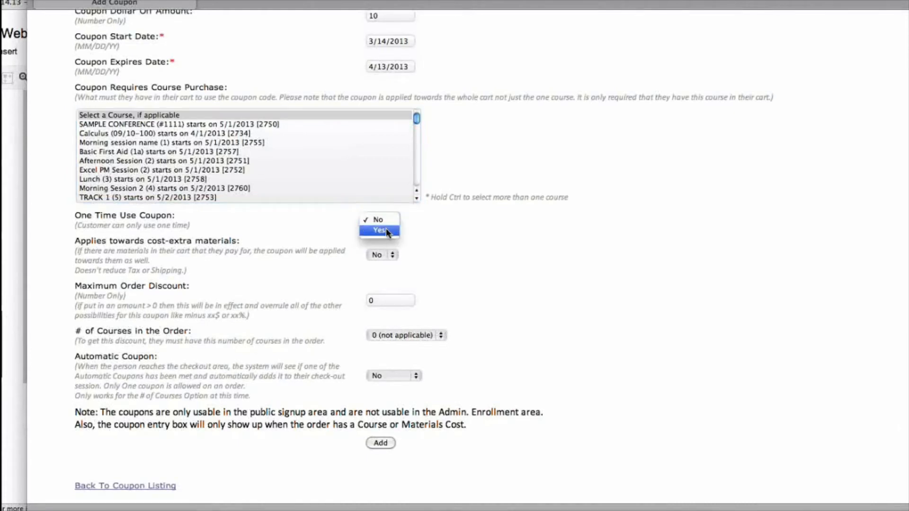
left_click(385, 229)
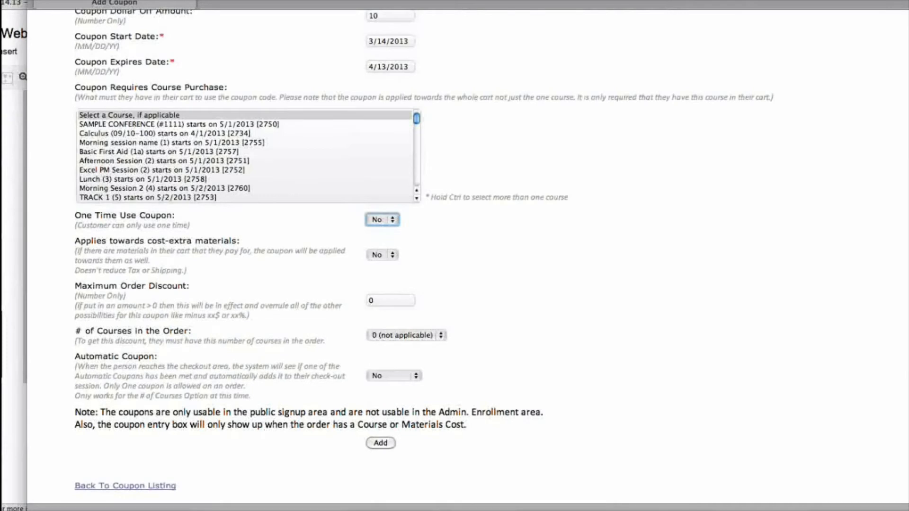
- Try a Maximum Order Discount of 100 for the coupon and clear the entry again
scroll(884, 174, "up", 2)
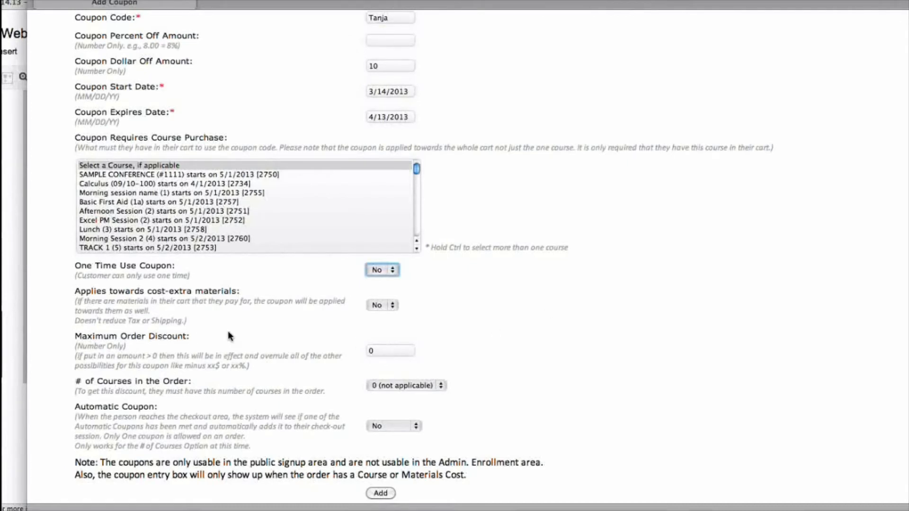
left_click(369, 352)
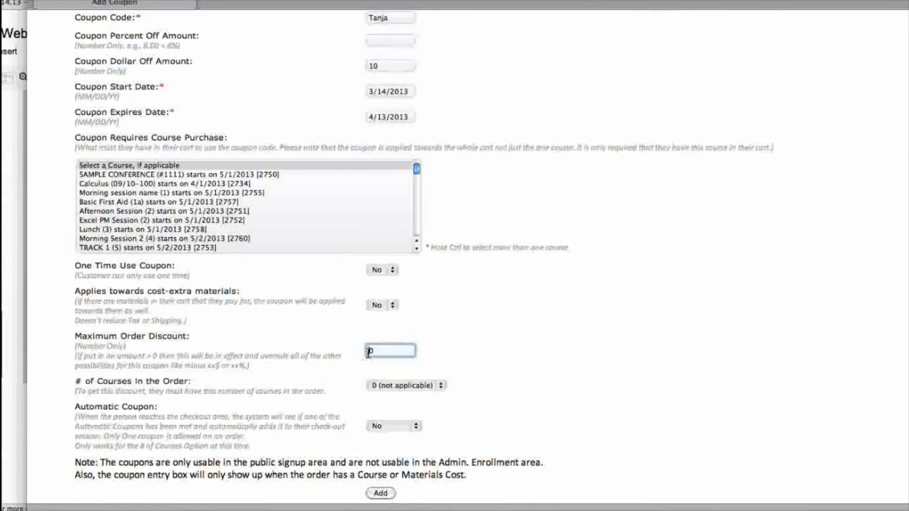
left_click(383, 68)
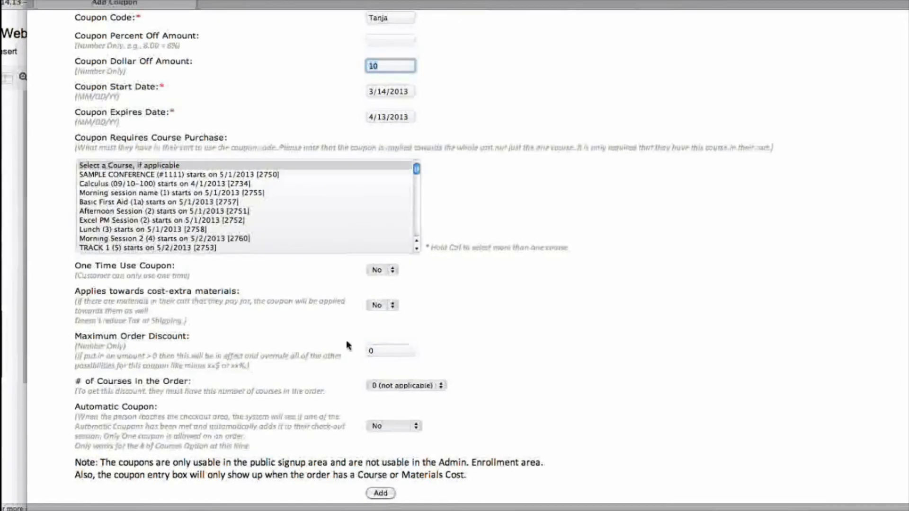
left_click(370, 351)
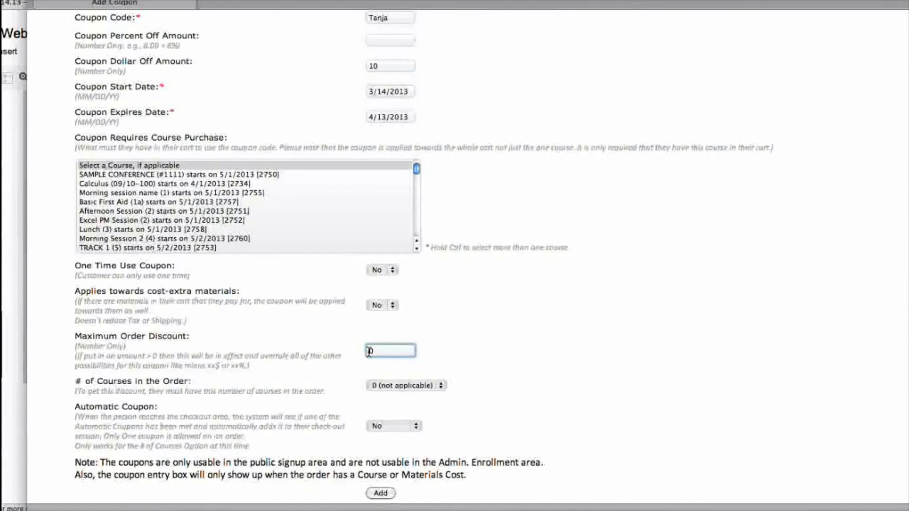
type("100")
left_click_drag(380, 351, 365, 351)
key("BackSpace")
- Add the coupon to the system and return to the coupon listing
scroll(377, 444, "down", 2)
left_click(378, 443)
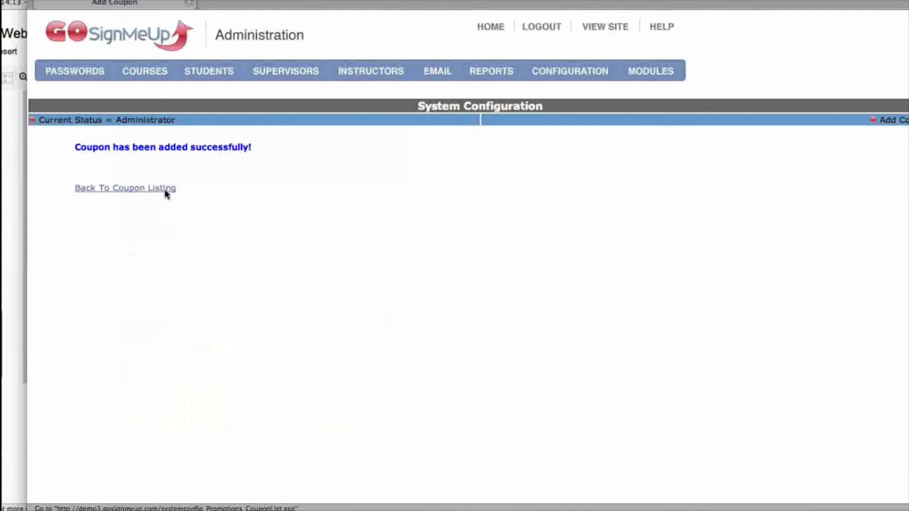
left_click(164, 189)
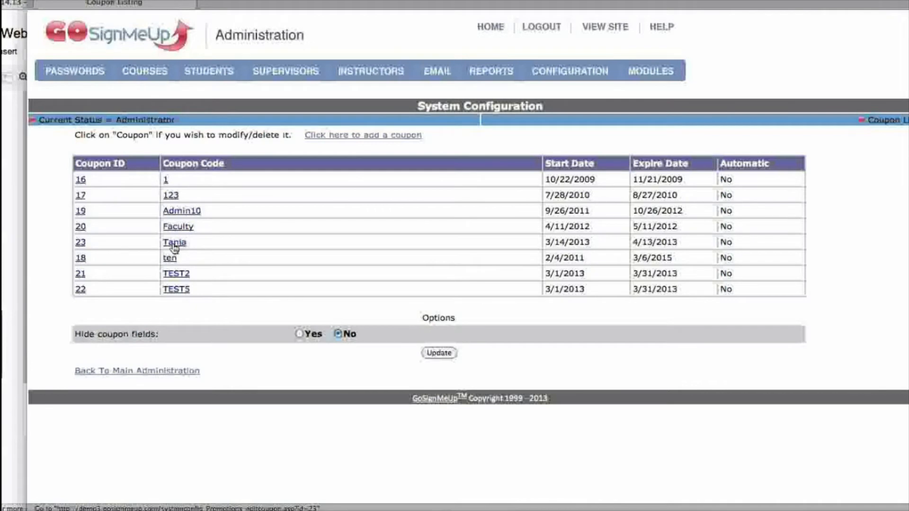
- Start another new coupon and set its Coupon Code to Multi1
left_click(348, 137)
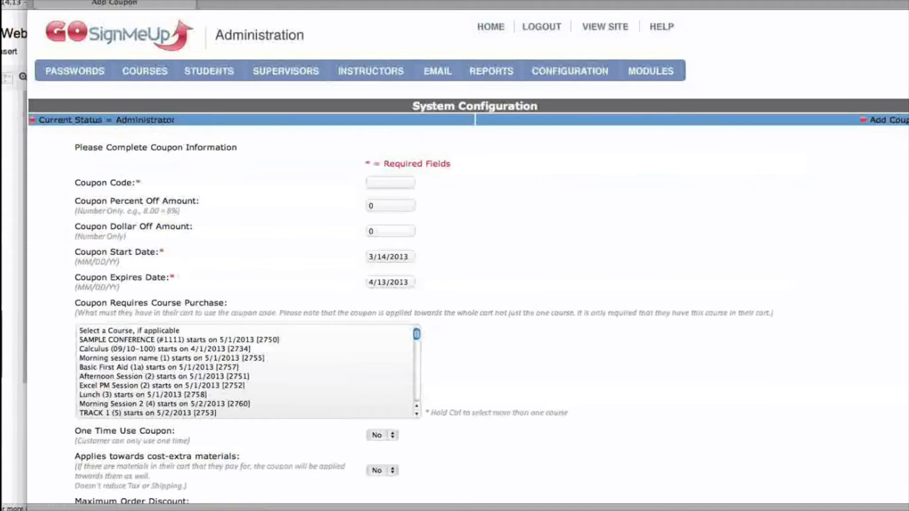
scroll(165, 325, "down", 5)
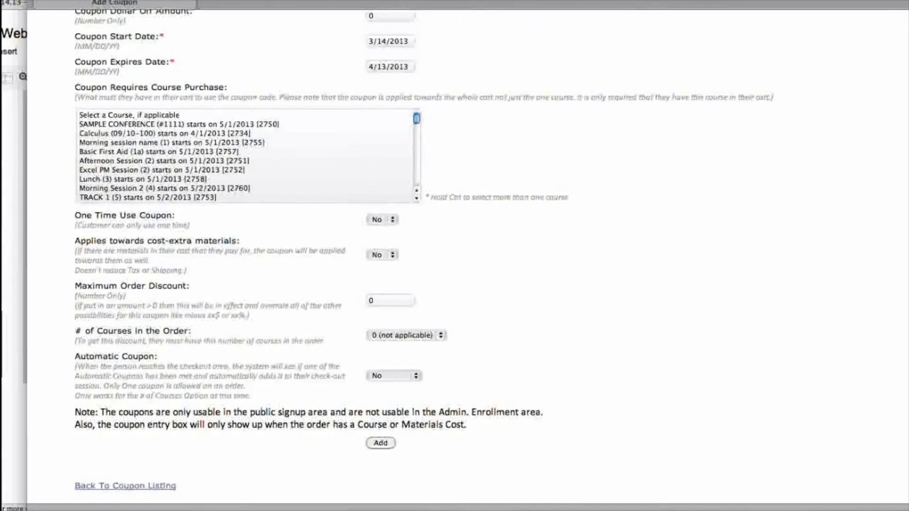
scroll(379, 255, "up", 2)
left_click(383, 84)
type("Multi")
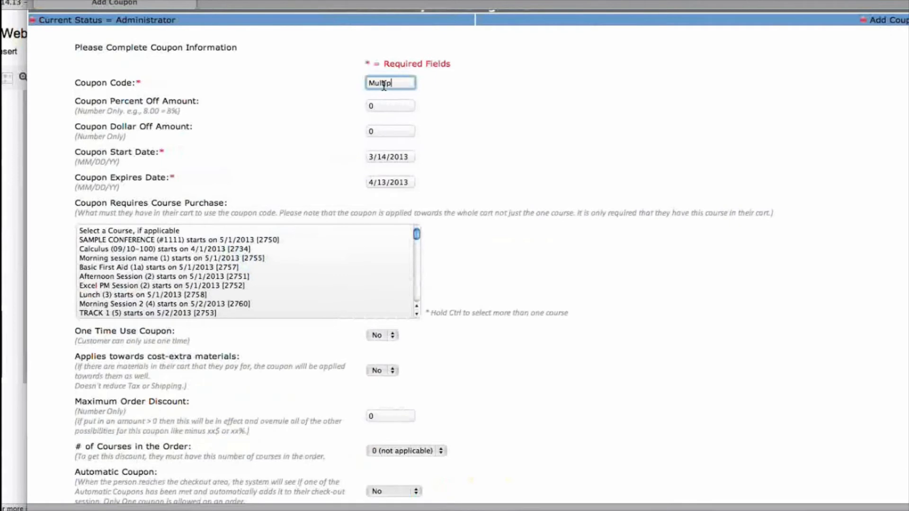
type("1")
- Set the Coupon Percent Off Amount to 50
left_click(388, 106)
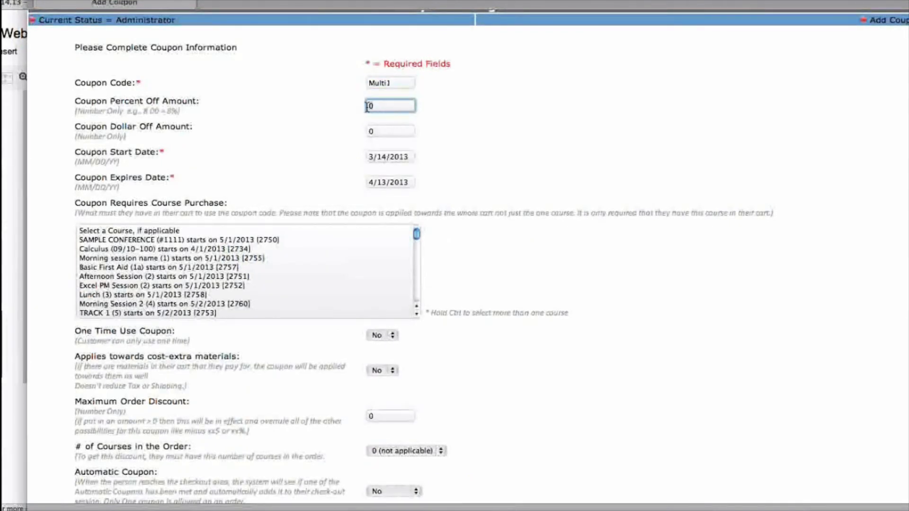
key("BackSpace")
type("50")
- Set the required number of courses in the order to 2
scroll(441, 338, "down", 5)
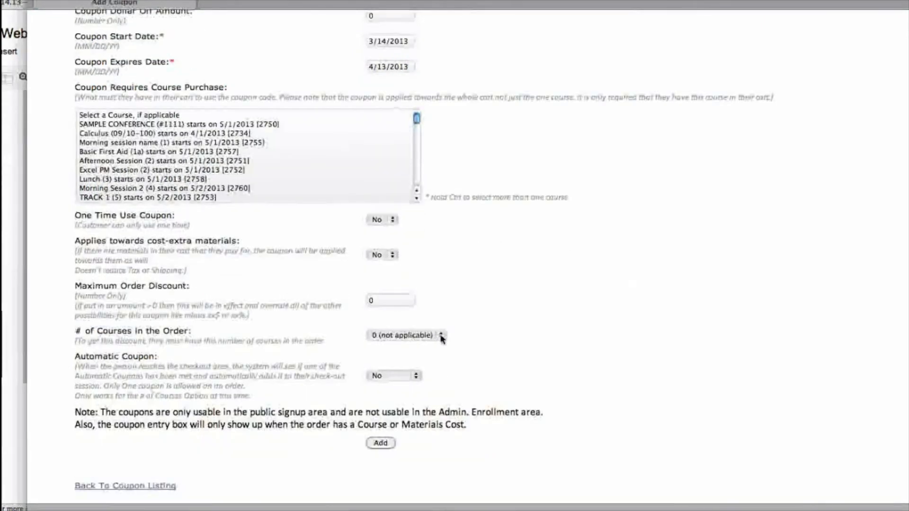
left_click(442, 337)
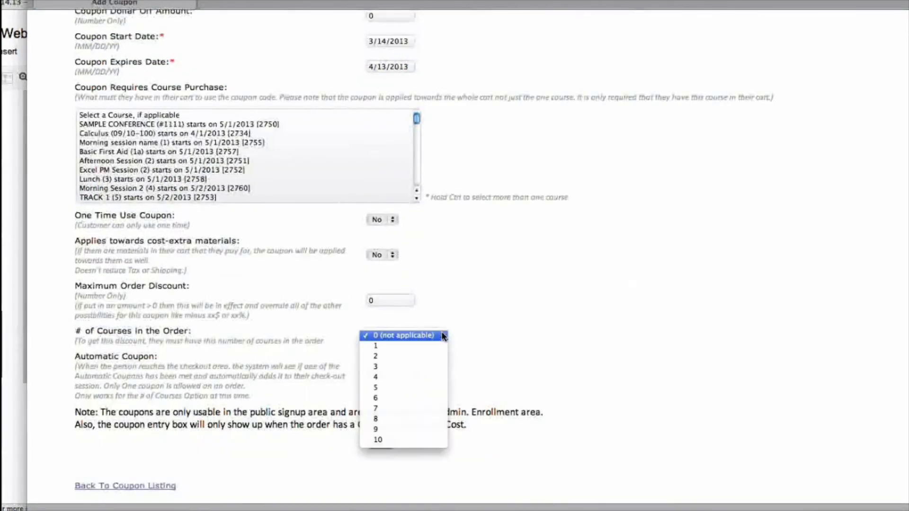
left_click(416, 355)
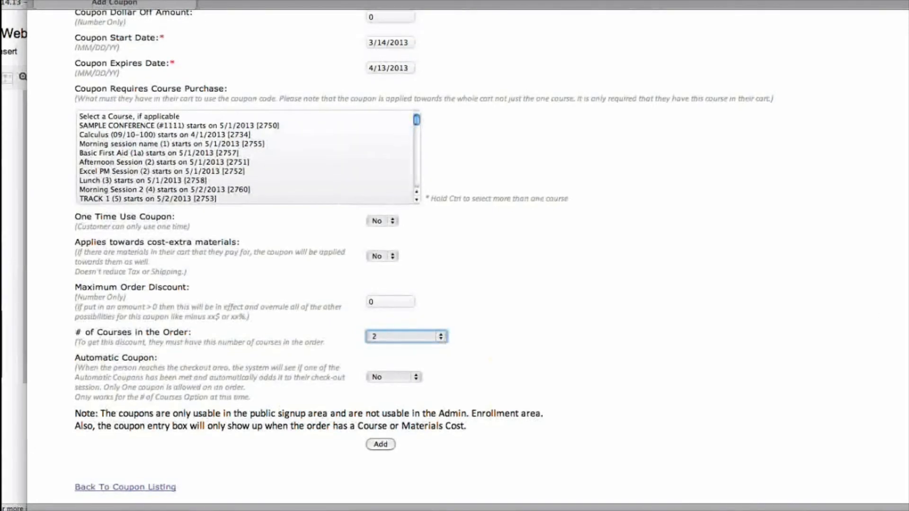
- Set Automatic Coupon to Primary and look through its other choices
scroll(360, 78, "up", 3)
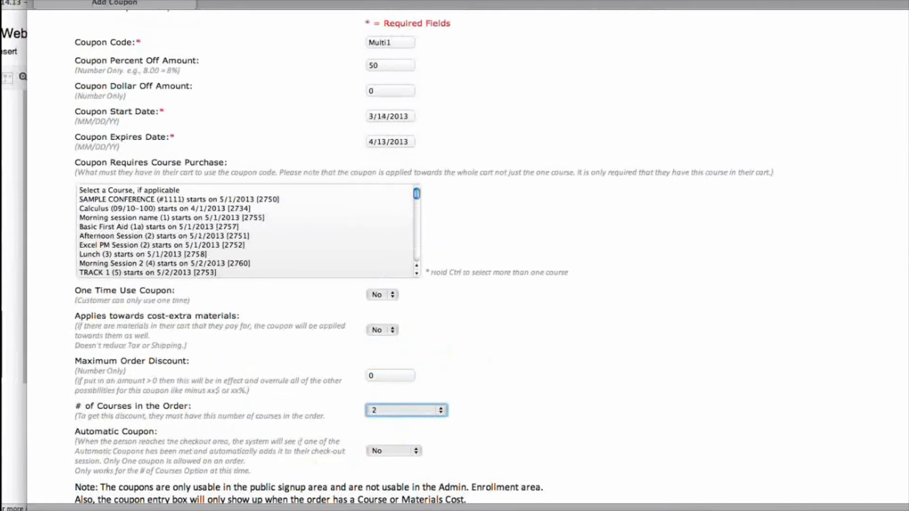
scroll(454, 255, "down", 1)
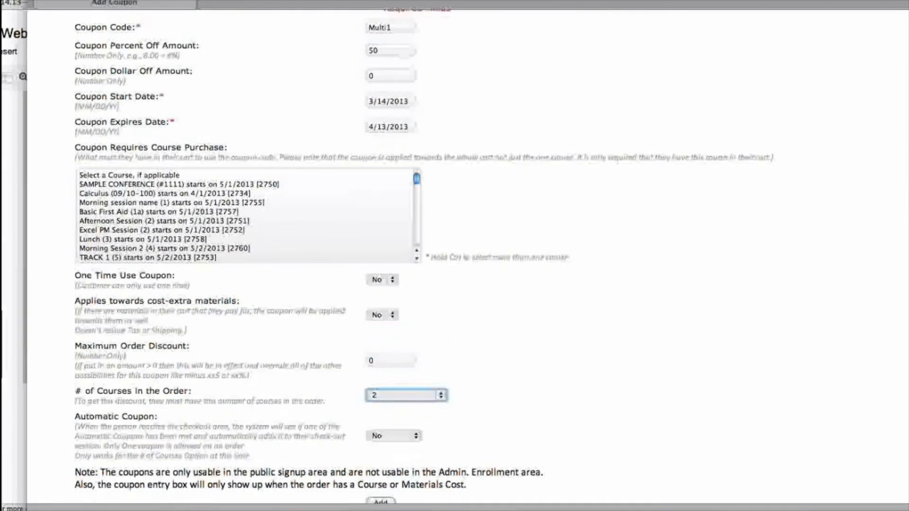
scroll(454, 255, "down", 3)
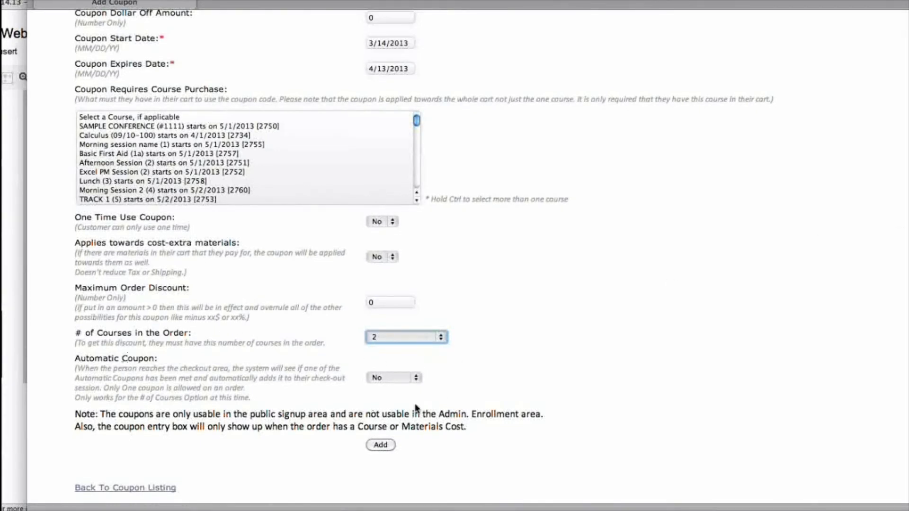
left_click(419, 378)
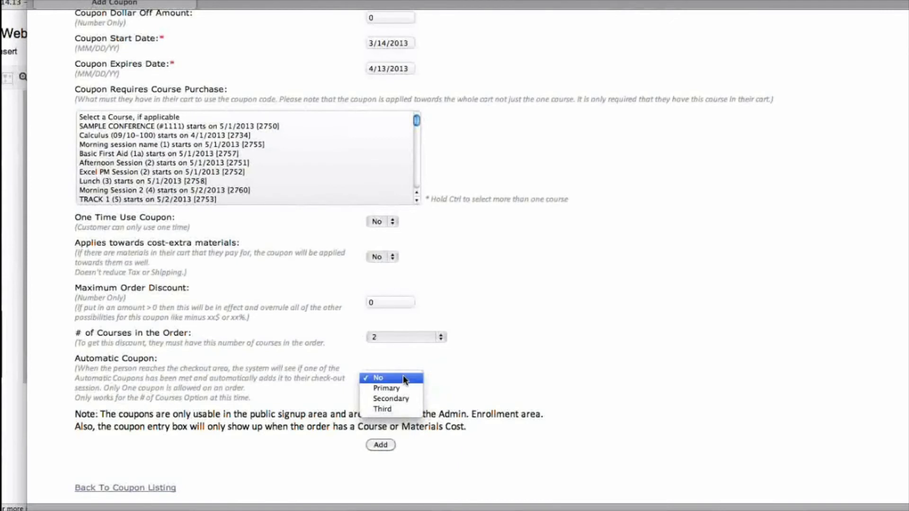
left_click(395, 386)
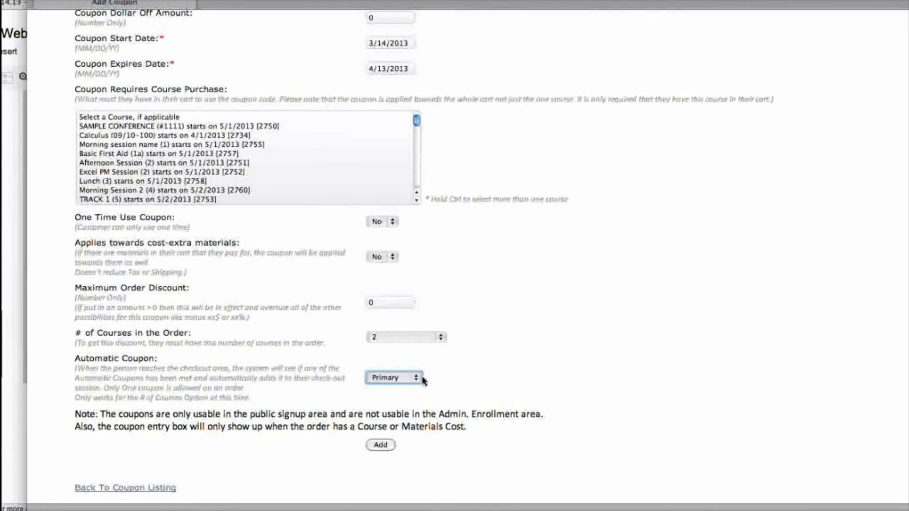
left_click(419, 381)
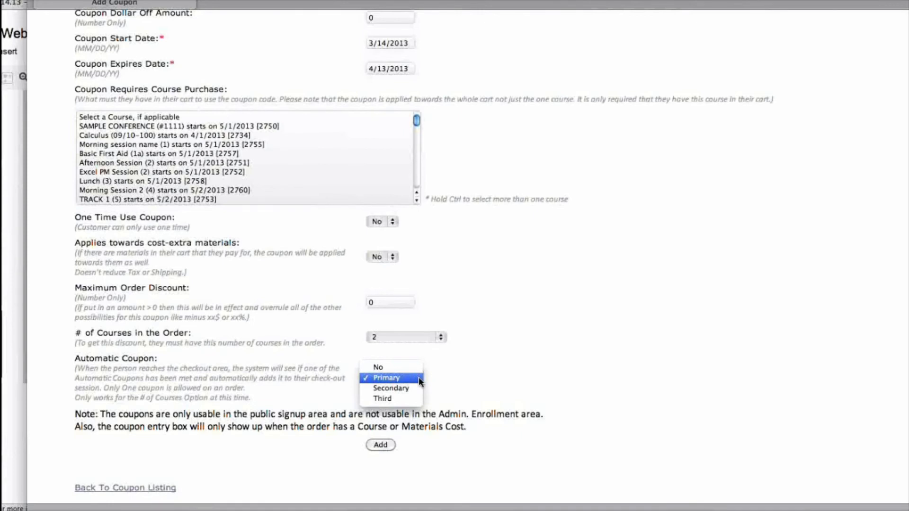
left_click(419, 376)
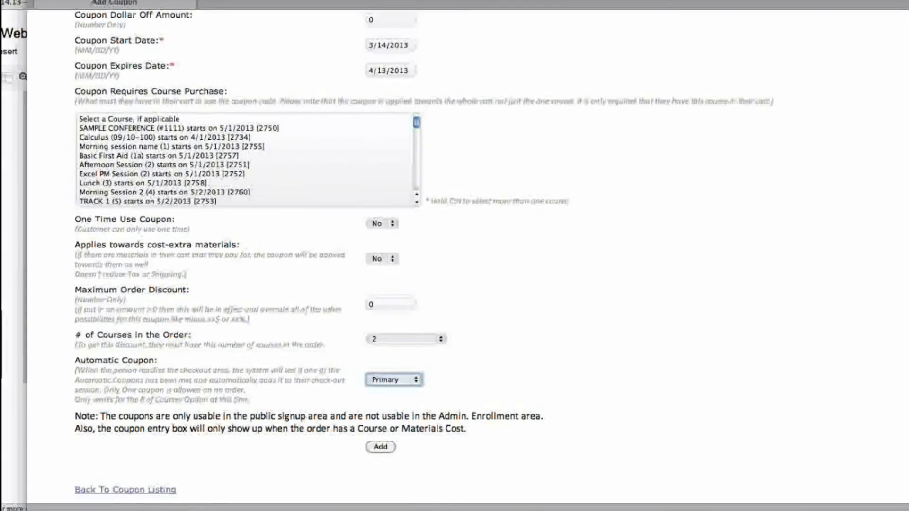
- Check the Multi1 coupon's settings and add the coupon
scroll(425, 156, "up", 3)
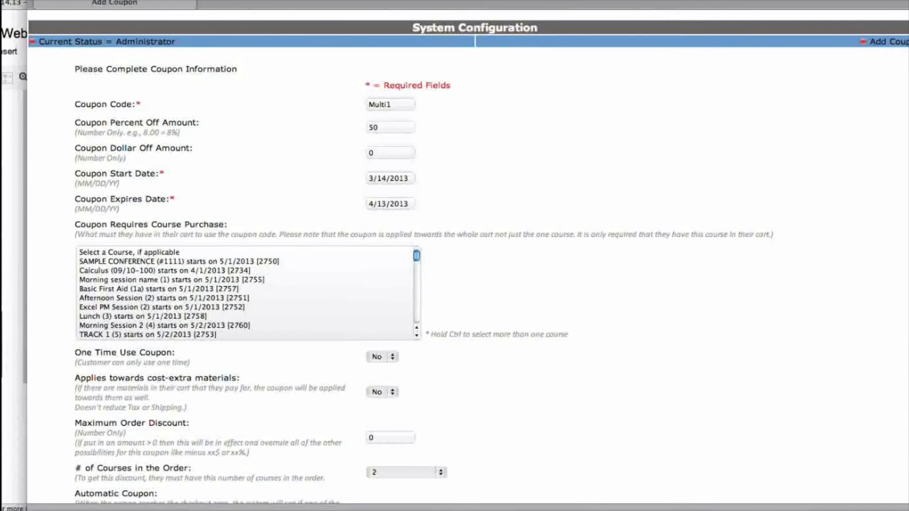
scroll(384, 447, "down", 5)
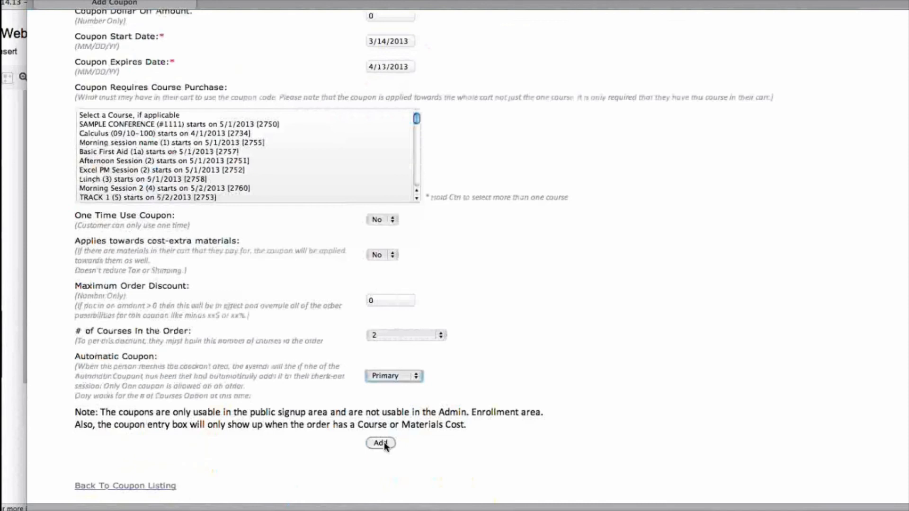
left_click(384, 444)
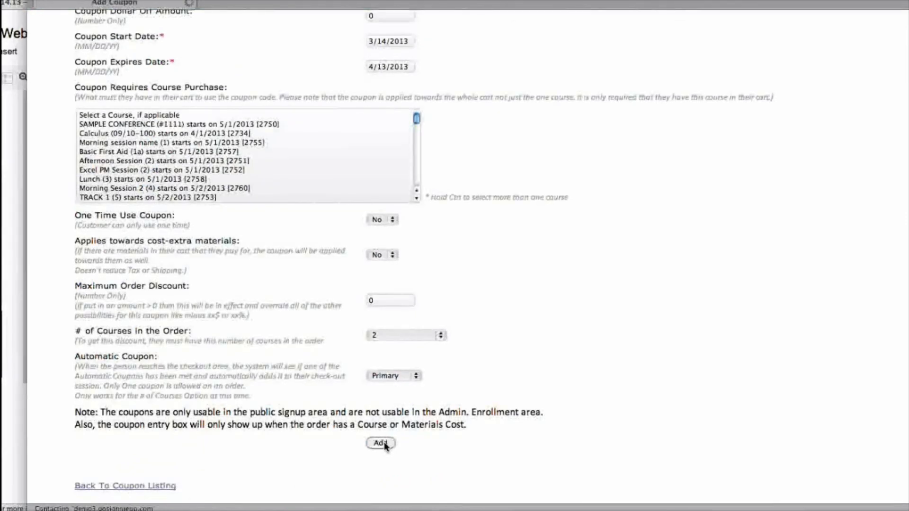
- Open the form for enrolling a new student and select Glendora Unified as the School District
mouse_move(211, 76)
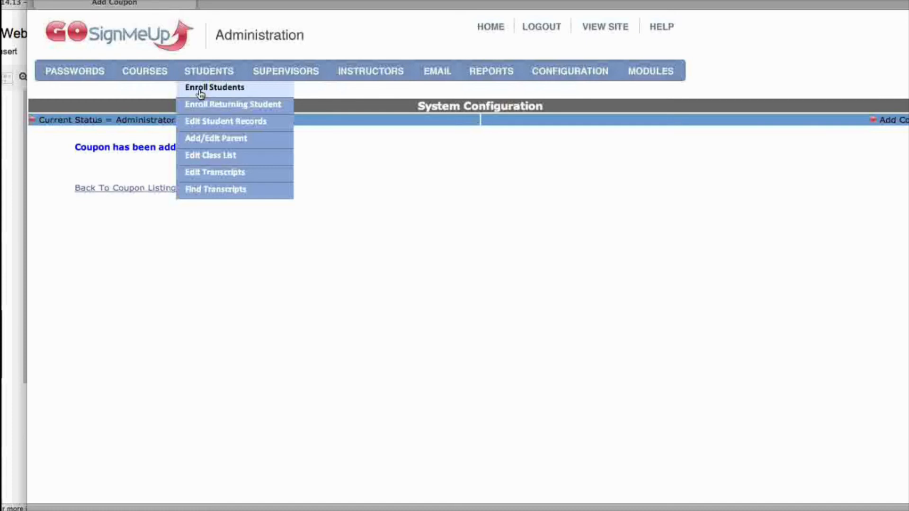
left_click(200, 93)
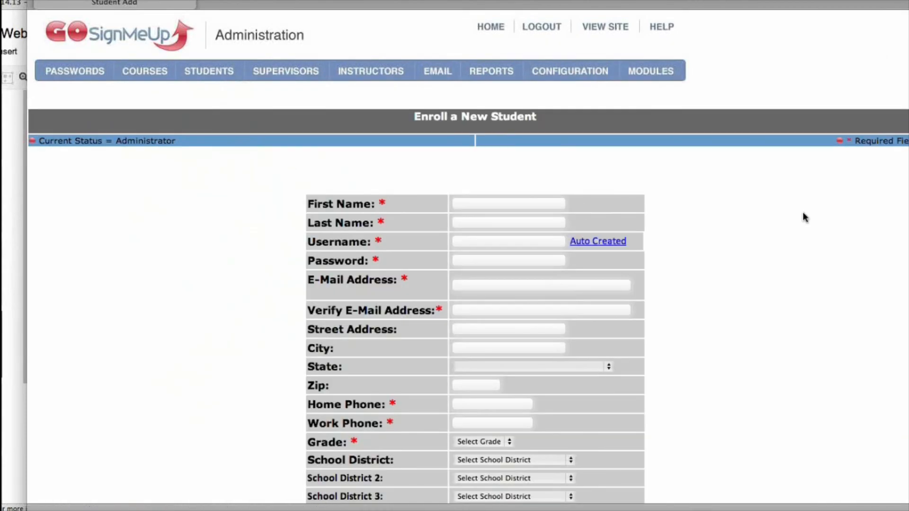
scroll(408, 349, "down", 3)
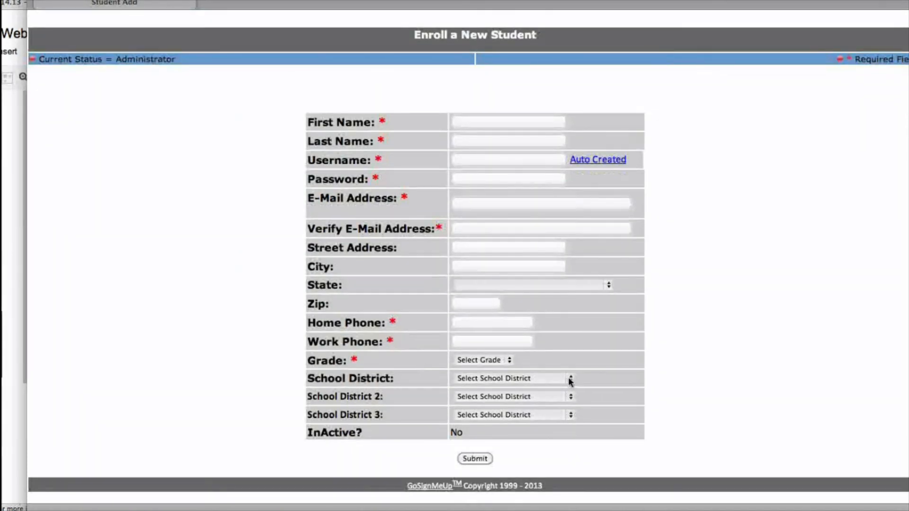
left_click(570, 379)
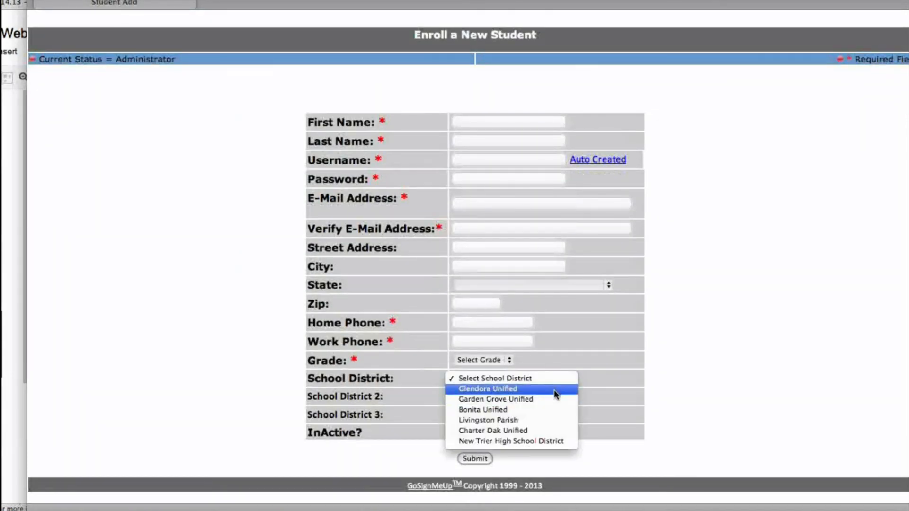
left_click(556, 392)
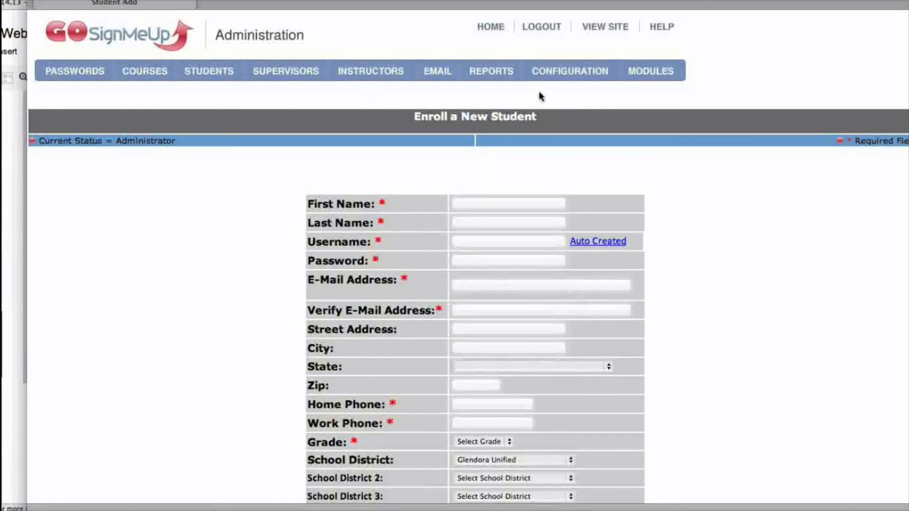
- Open the School District editing page from the Student Registration Fields and Configuration settings
mouse_move(547, 80)
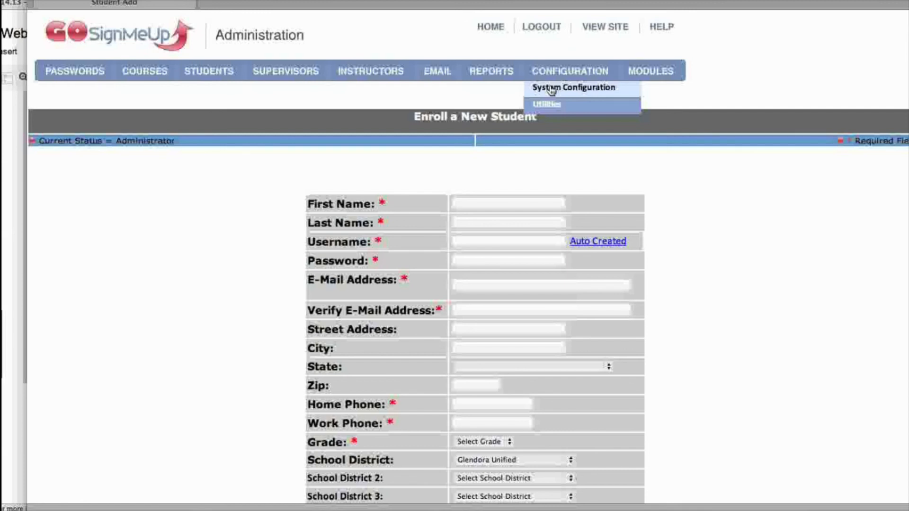
left_click(550, 89)
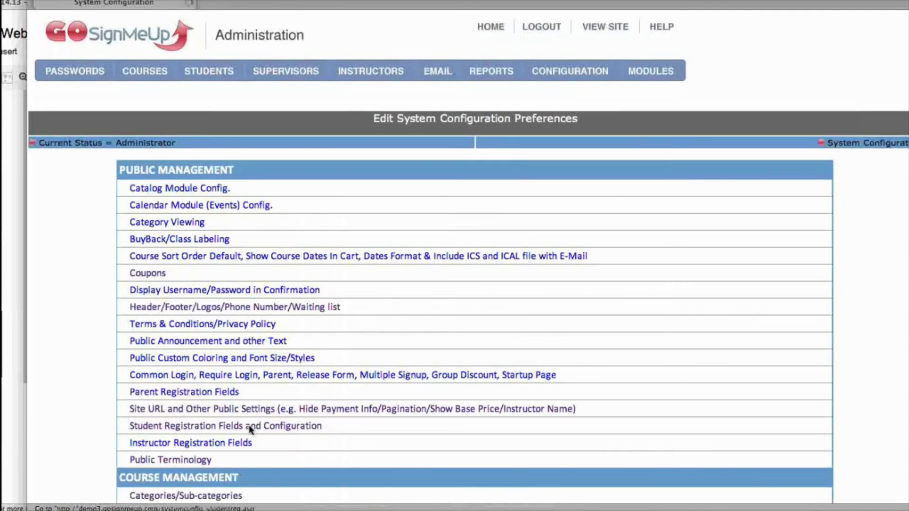
left_click(248, 425)
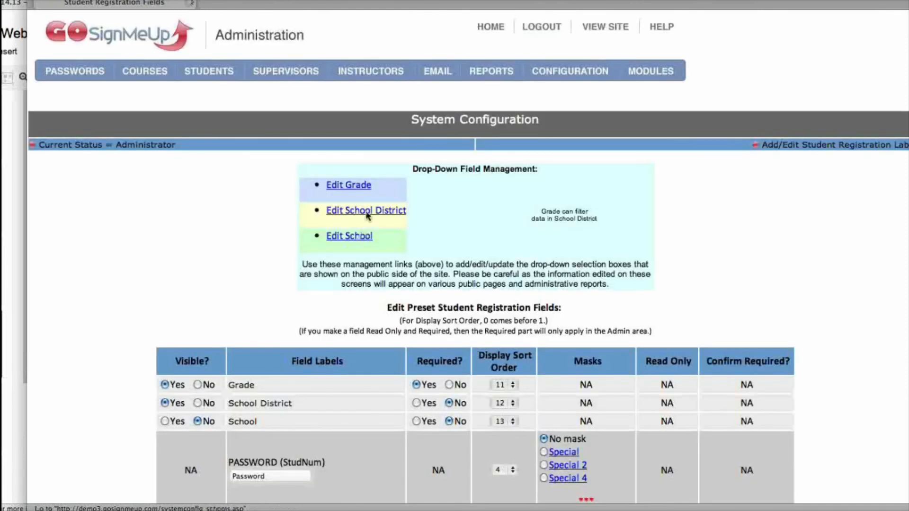
left_click(366, 207)
scroll(351, 128, "down", 3)
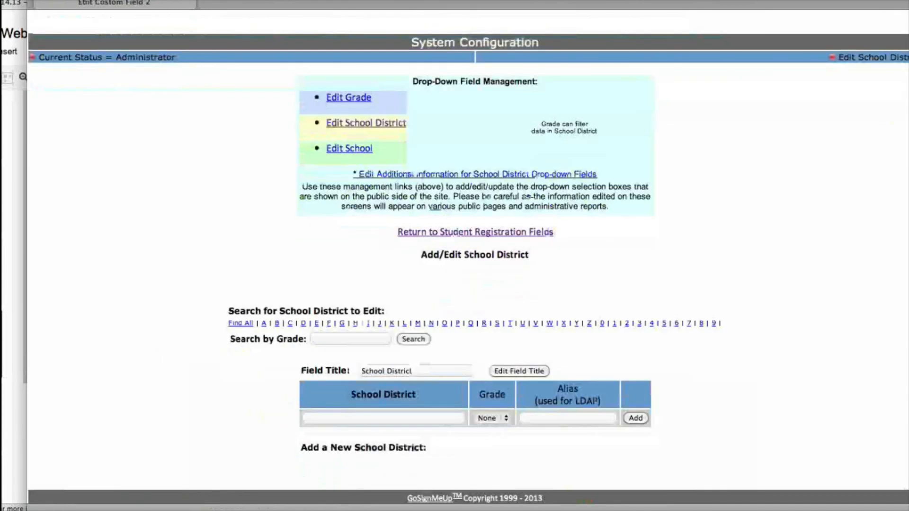
- Open the Grade editing page and examine the Force Affiliation Pricing setting of each grade
left_click(349, 114)
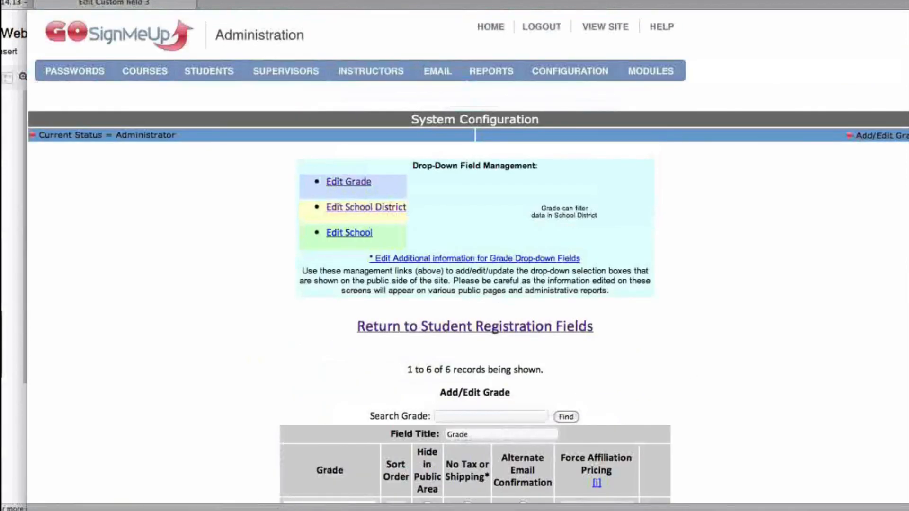
scroll(468, 256, "down", 3)
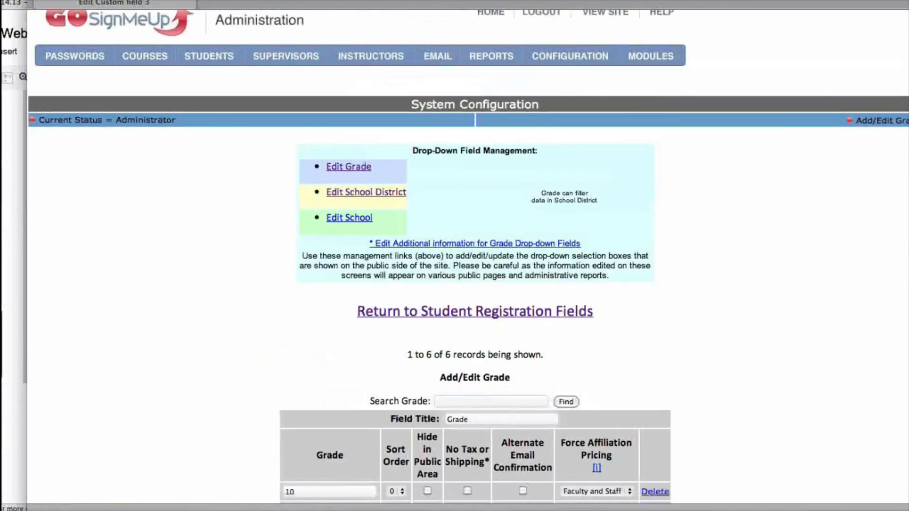
scroll(529, 221, "down", 6)
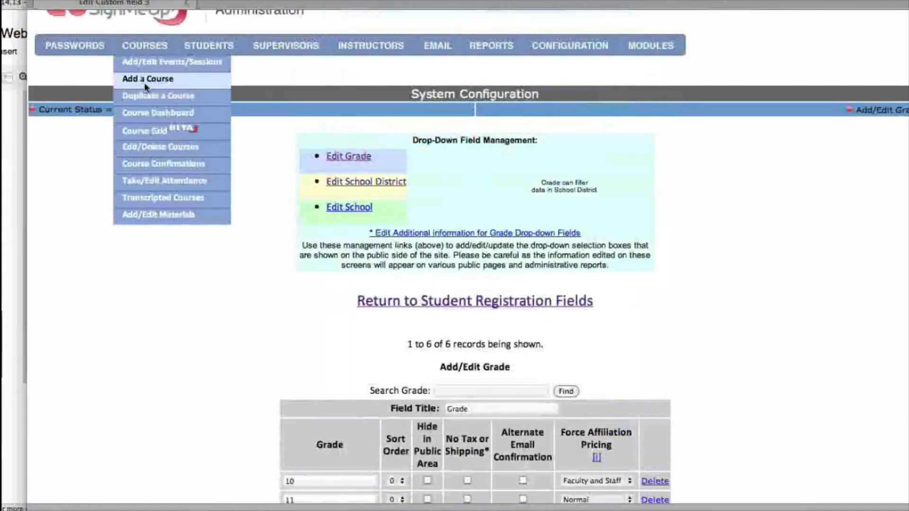
- Start a new course and enter affiliation prices of 100 for Normal, 75 for Faculty and Staff, and 50 for Special Guest
left_click(146, 86)
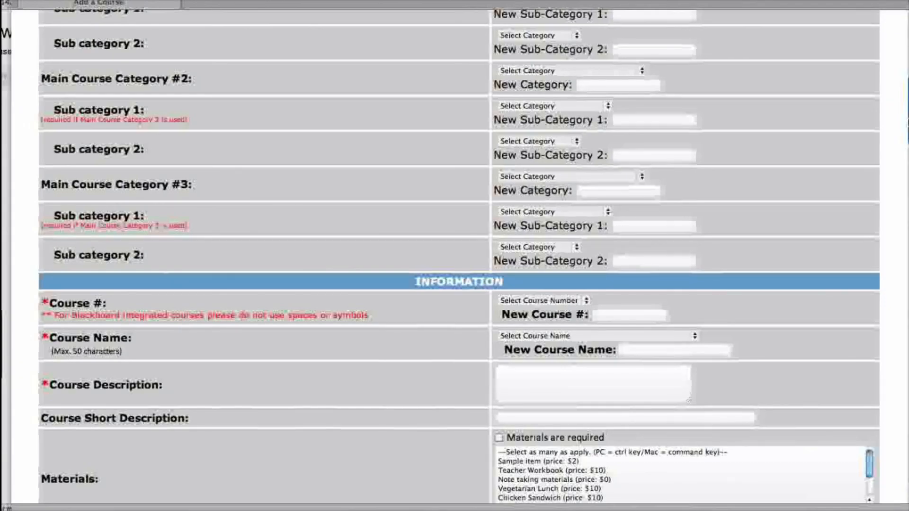
scroll(899, 174, "down", 7)
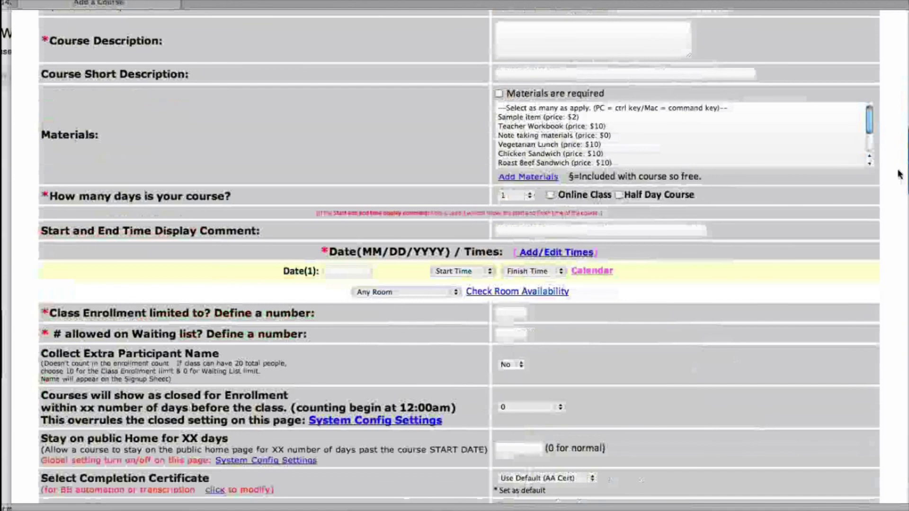
scroll(878, 295, "down", 10)
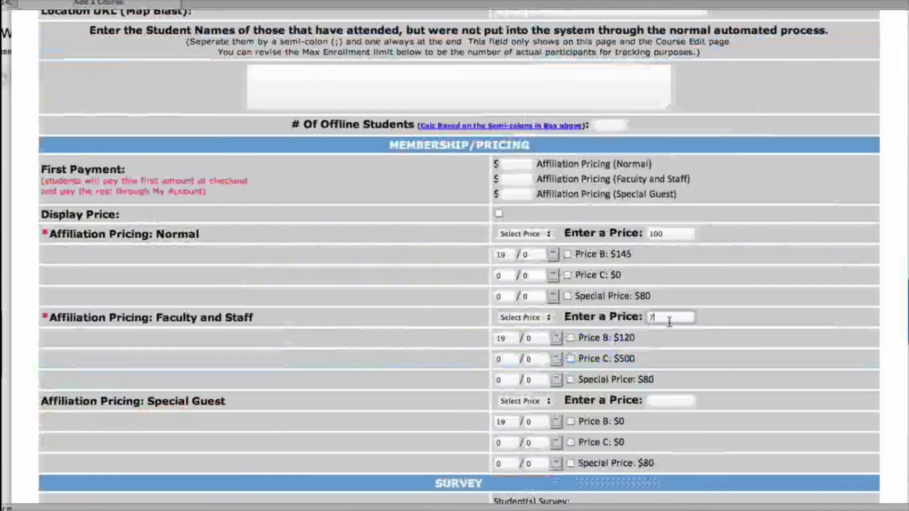
left_click(670, 401)
type("50")
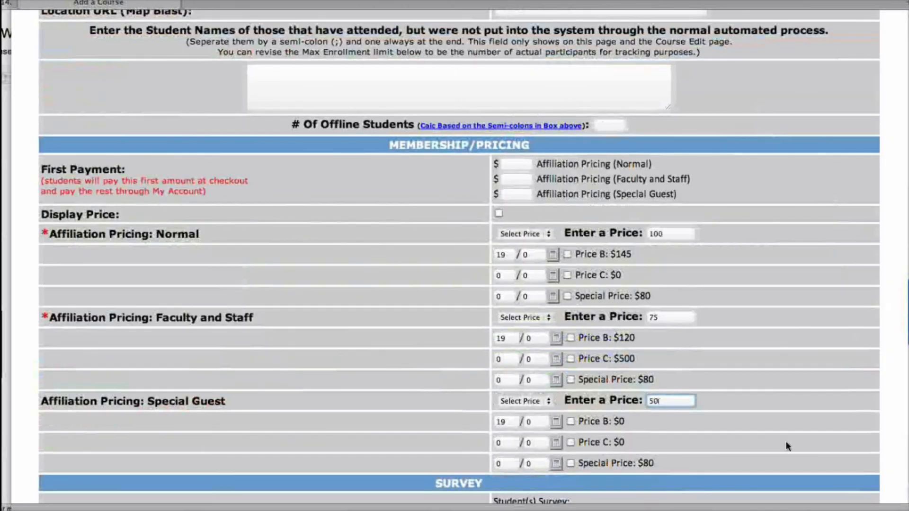